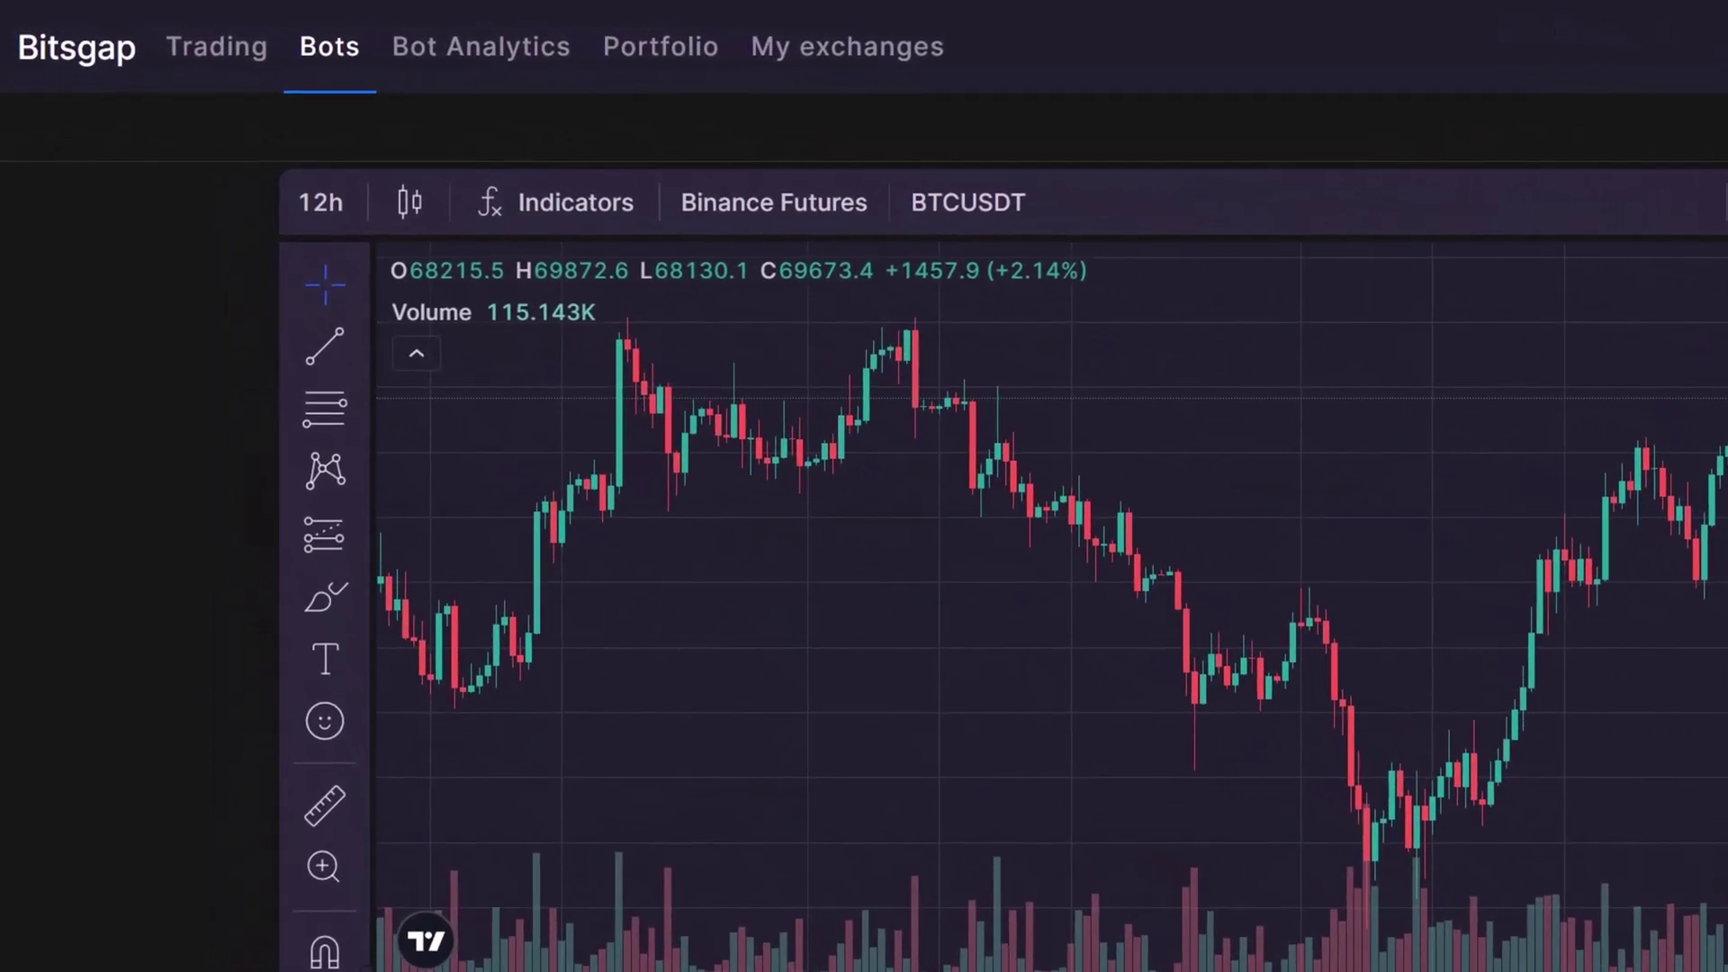
# From My exchanges, open the Create DCA Futures Bot form for Binance BTCUSDT
pyautogui.click(887, 49)
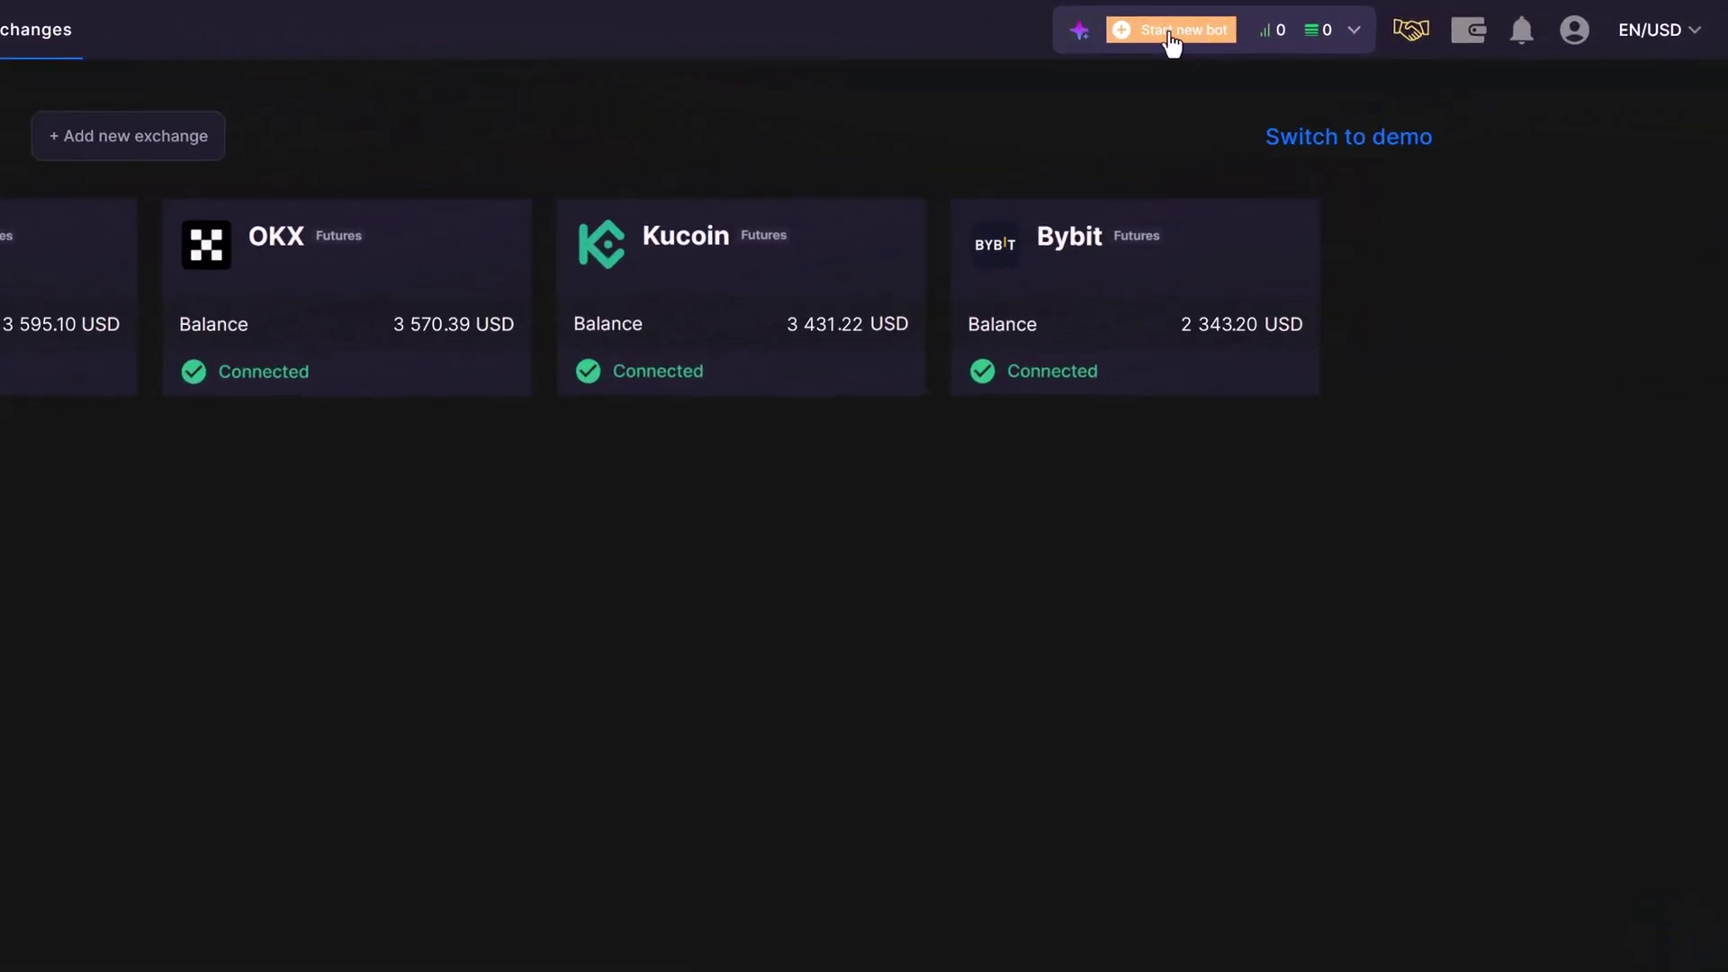
pyautogui.click(1169, 36)
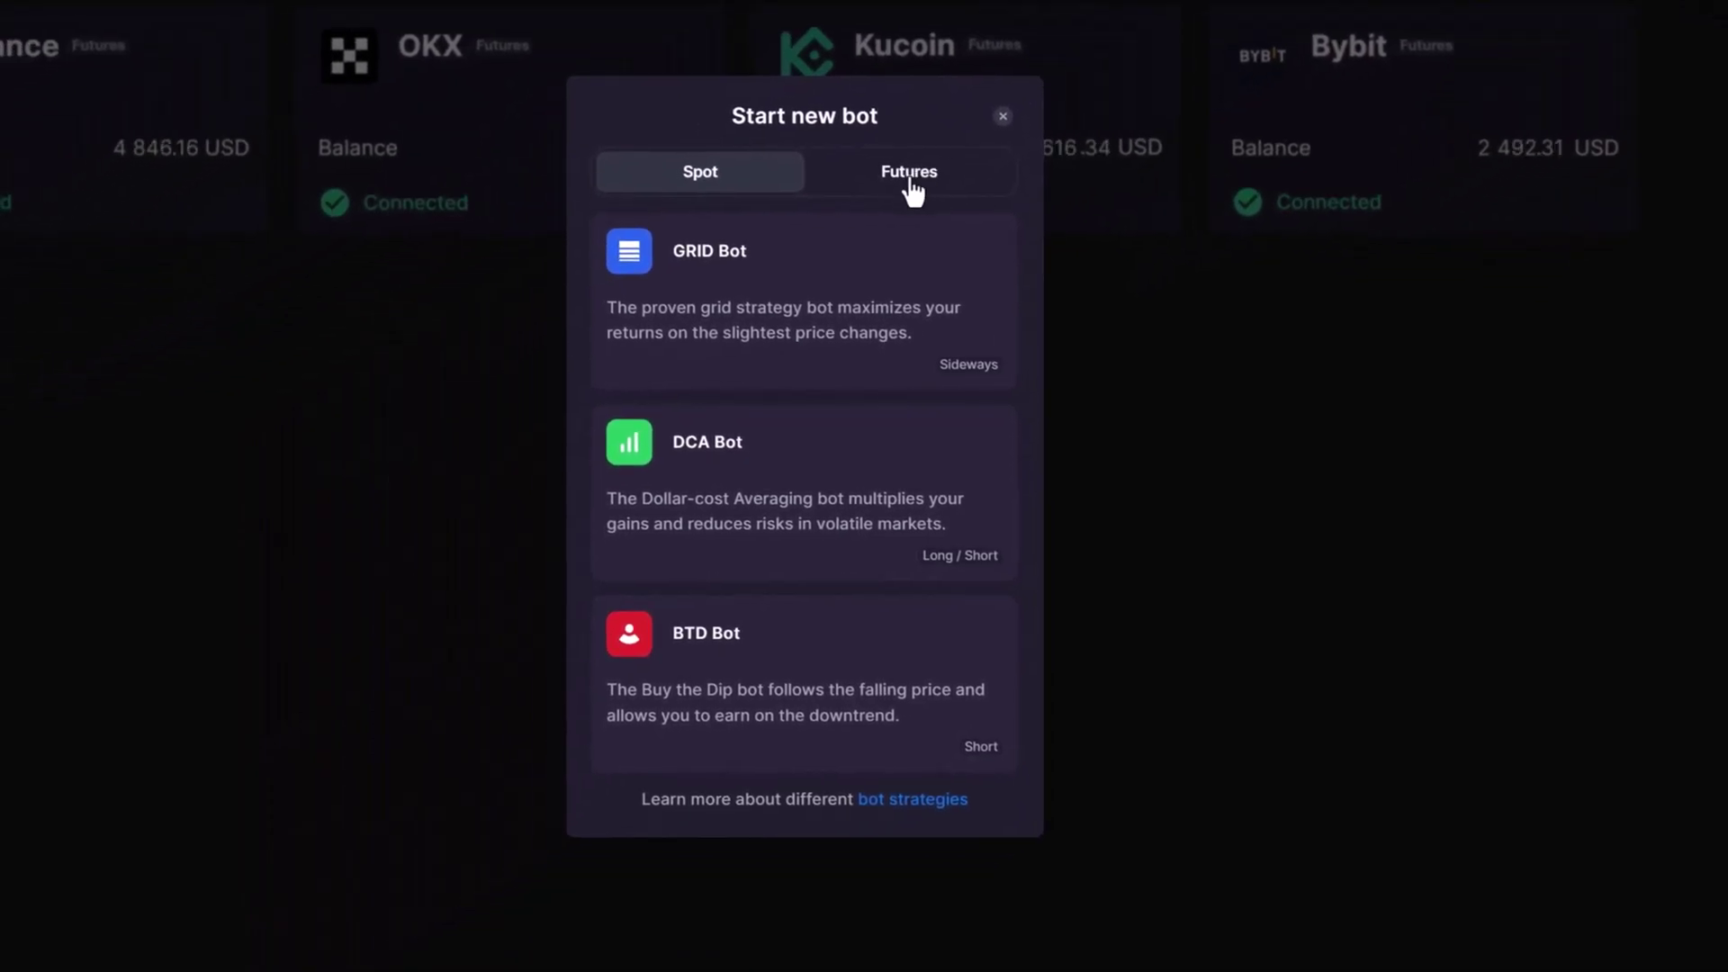
pyautogui.click(916, 187)
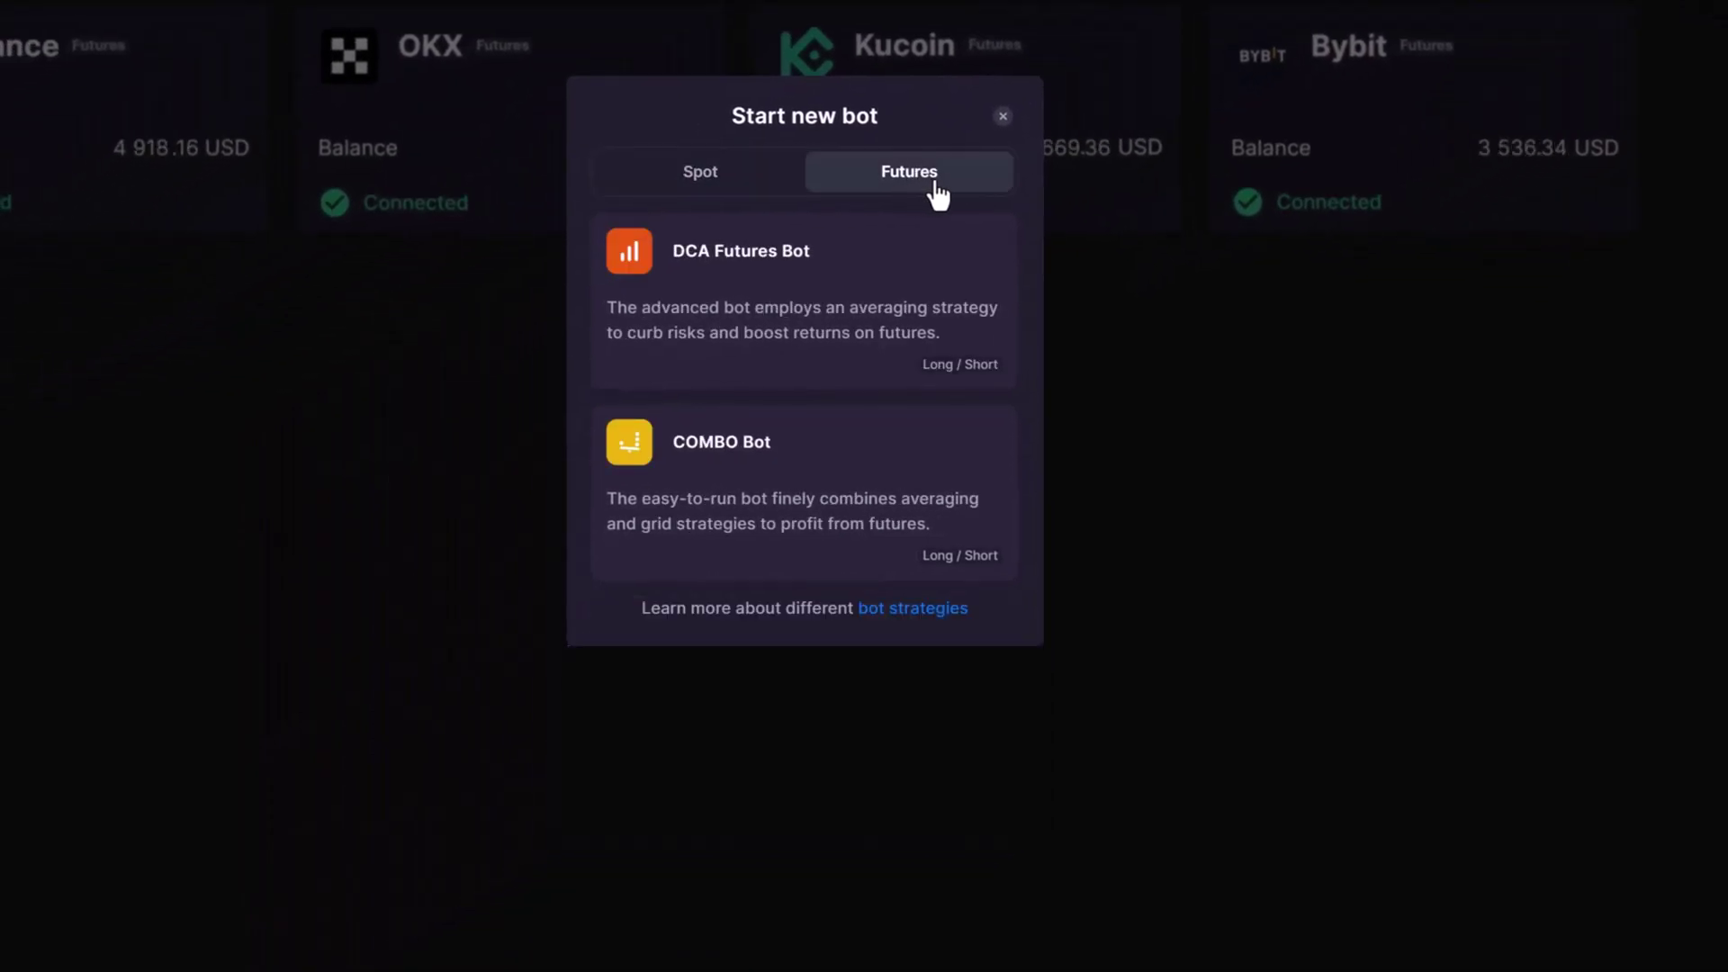
pyautogui.click(918, 290)
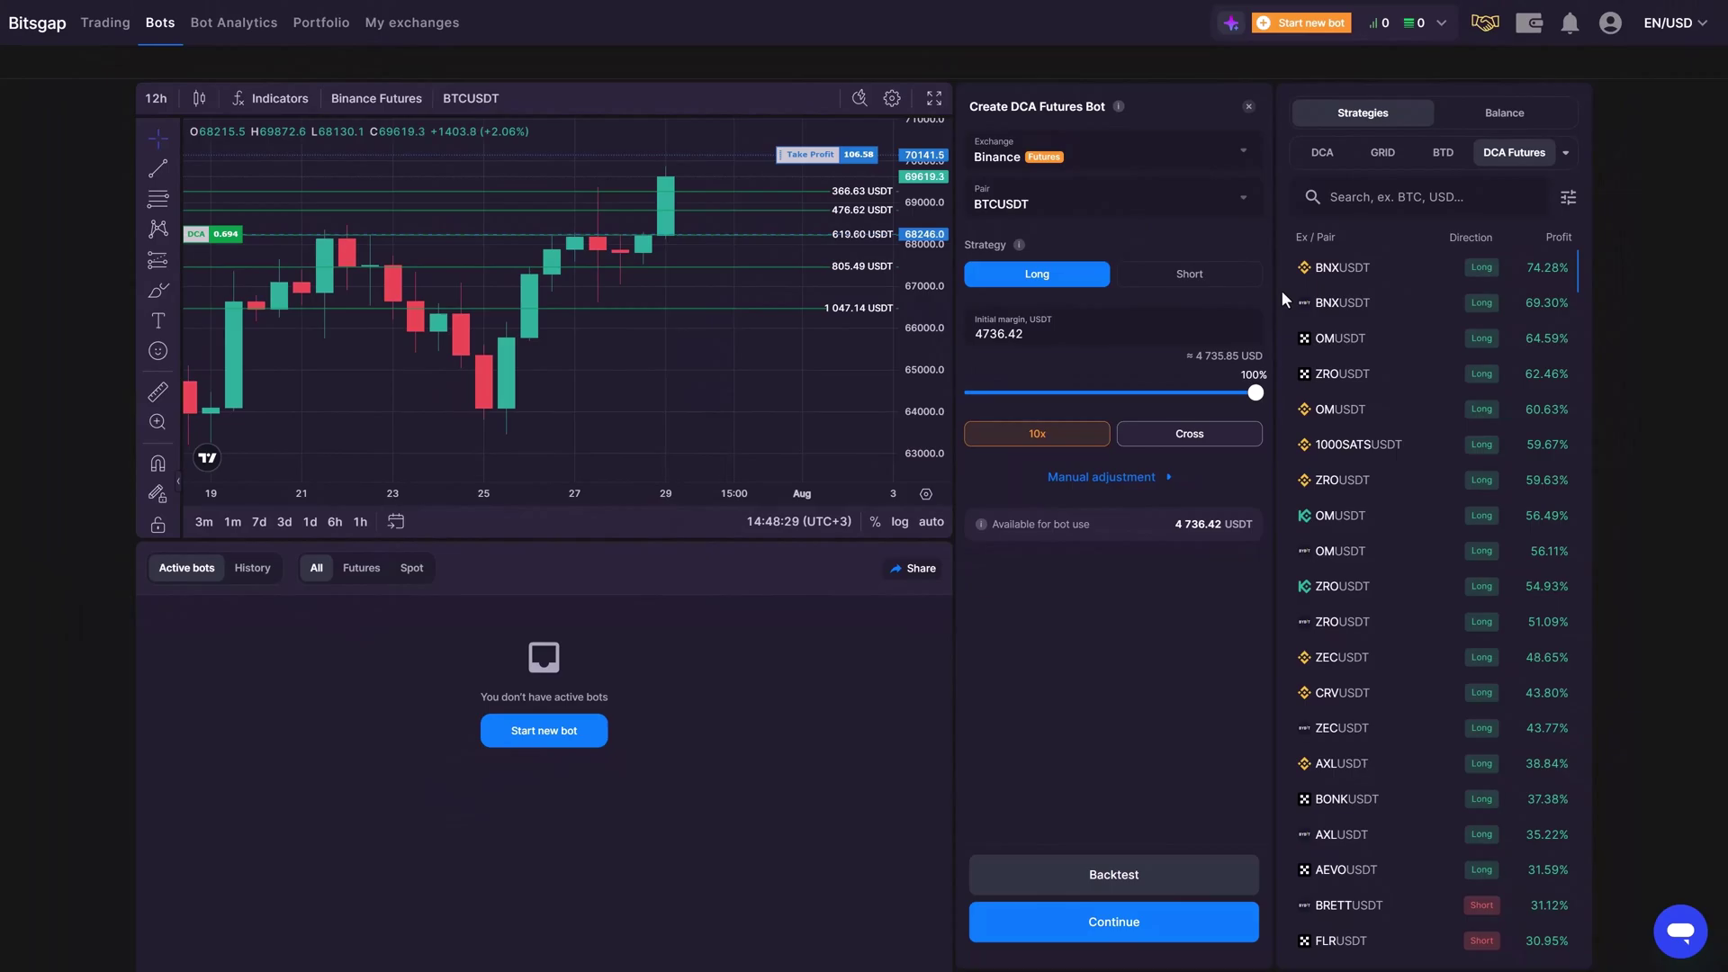
# Keep Binance, keep the Long strategy, and lower initial margin to 66%
pyautogui.click(1245, 150)
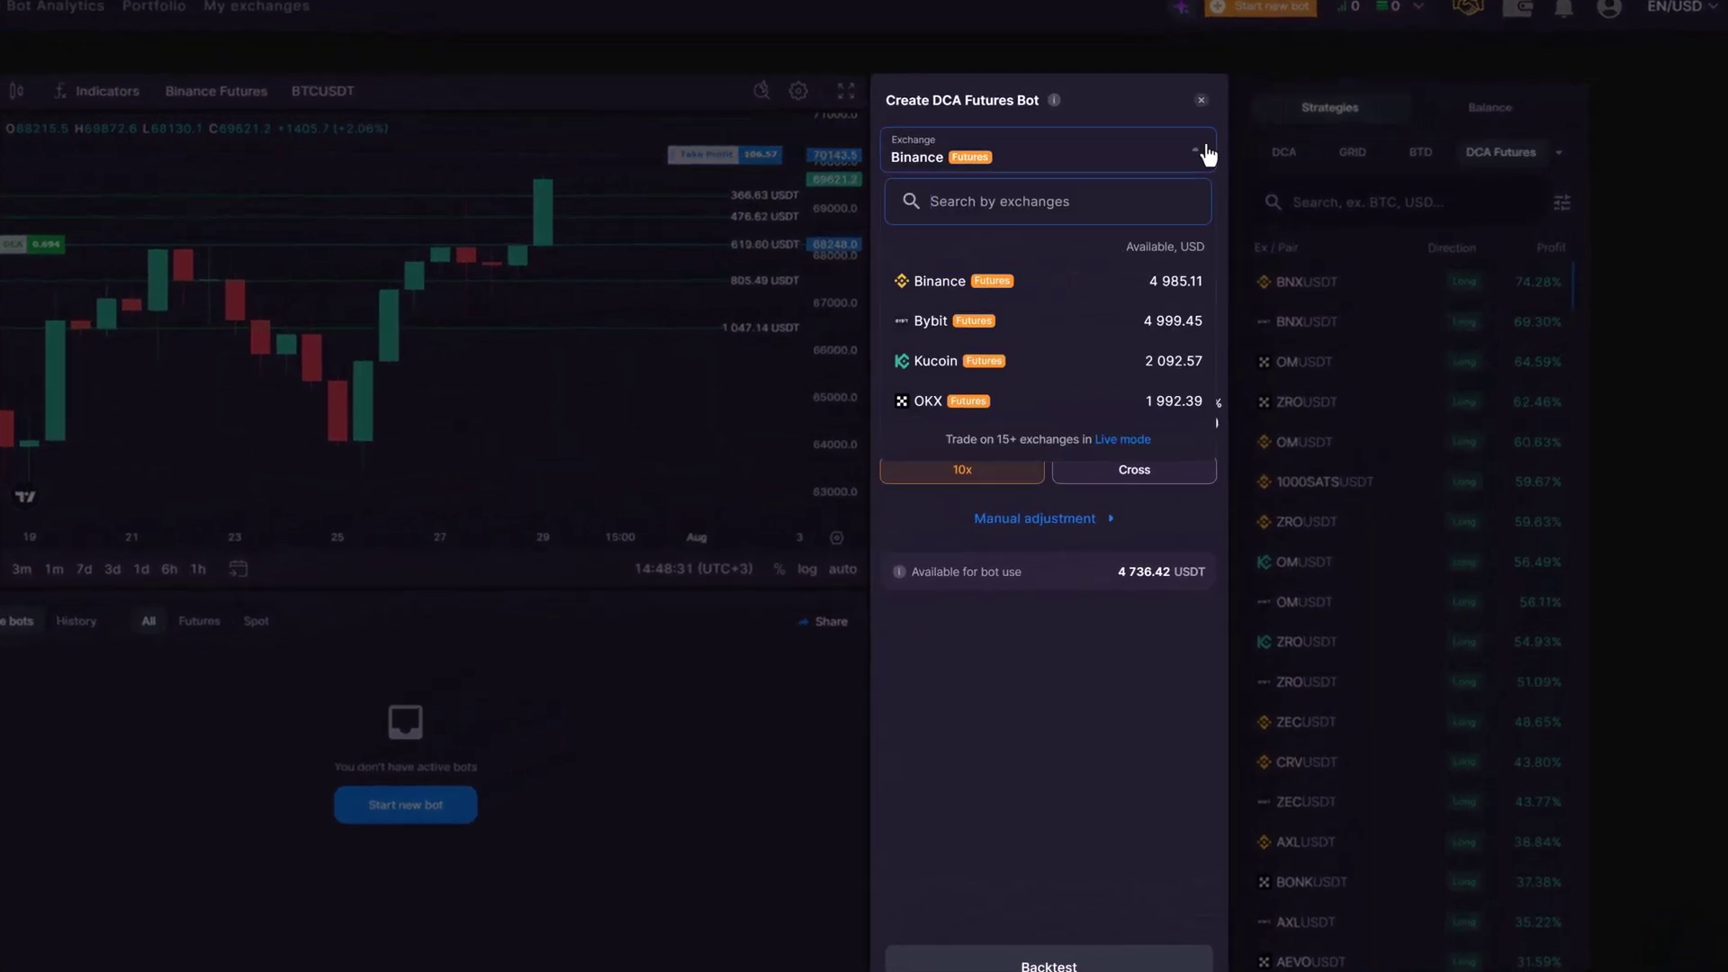
pyautogui.click(1206, 154)
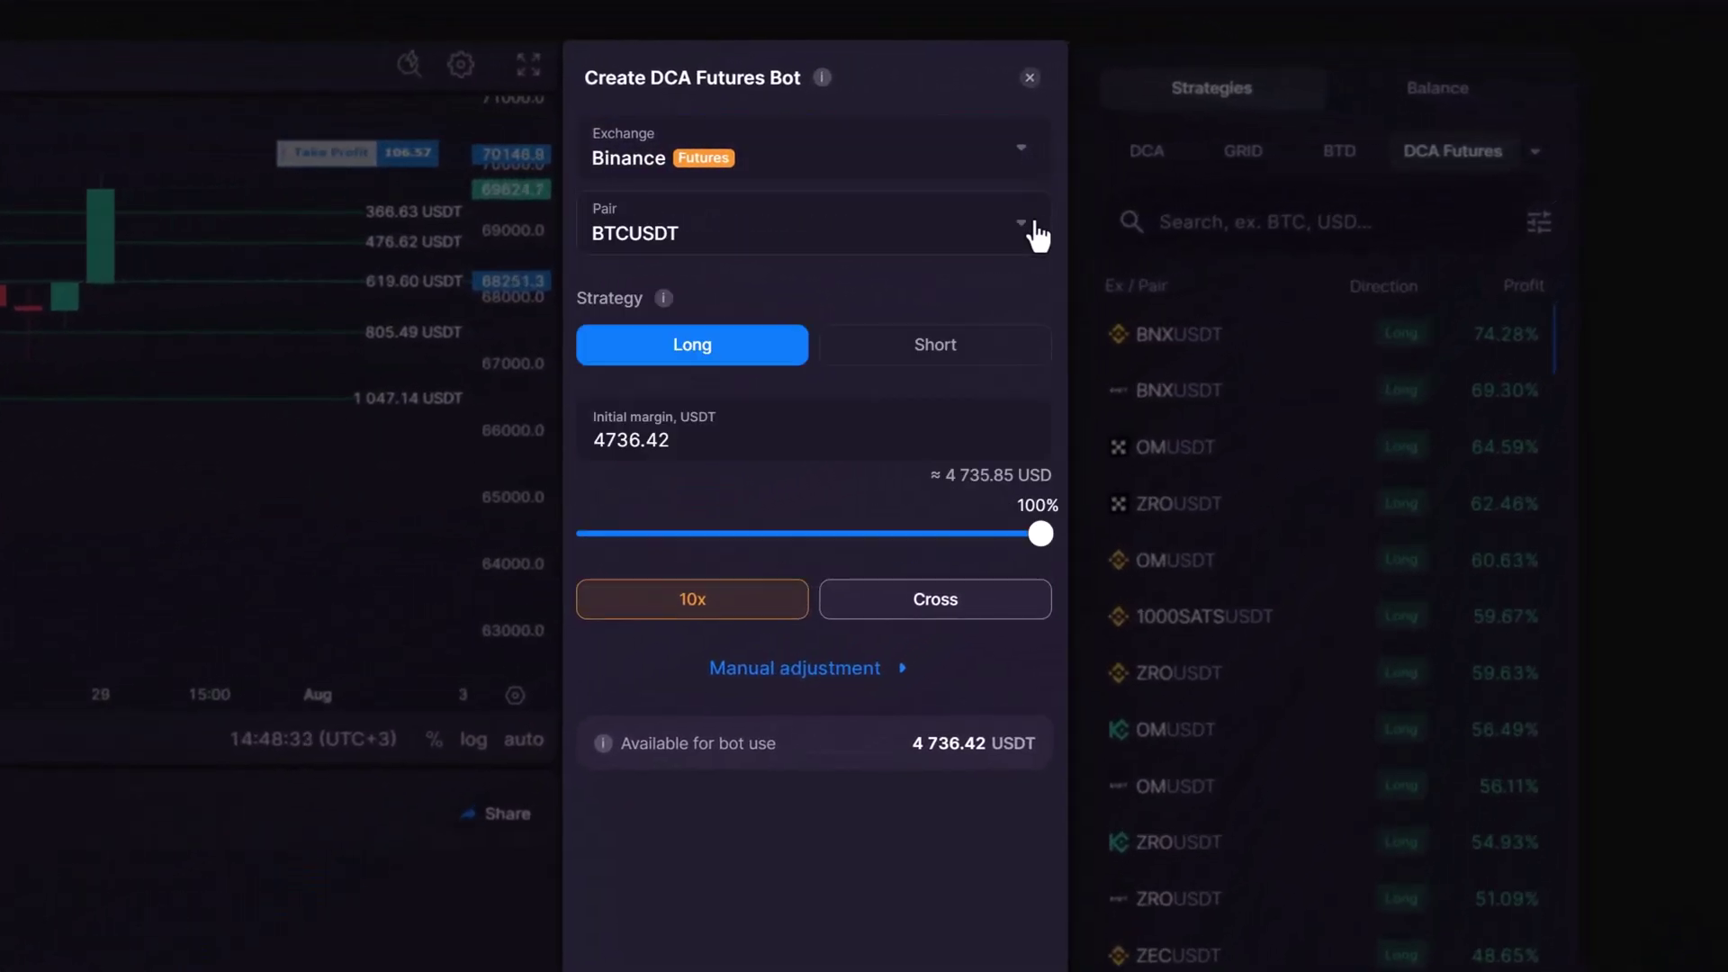
pyautogui.click(965, 351)
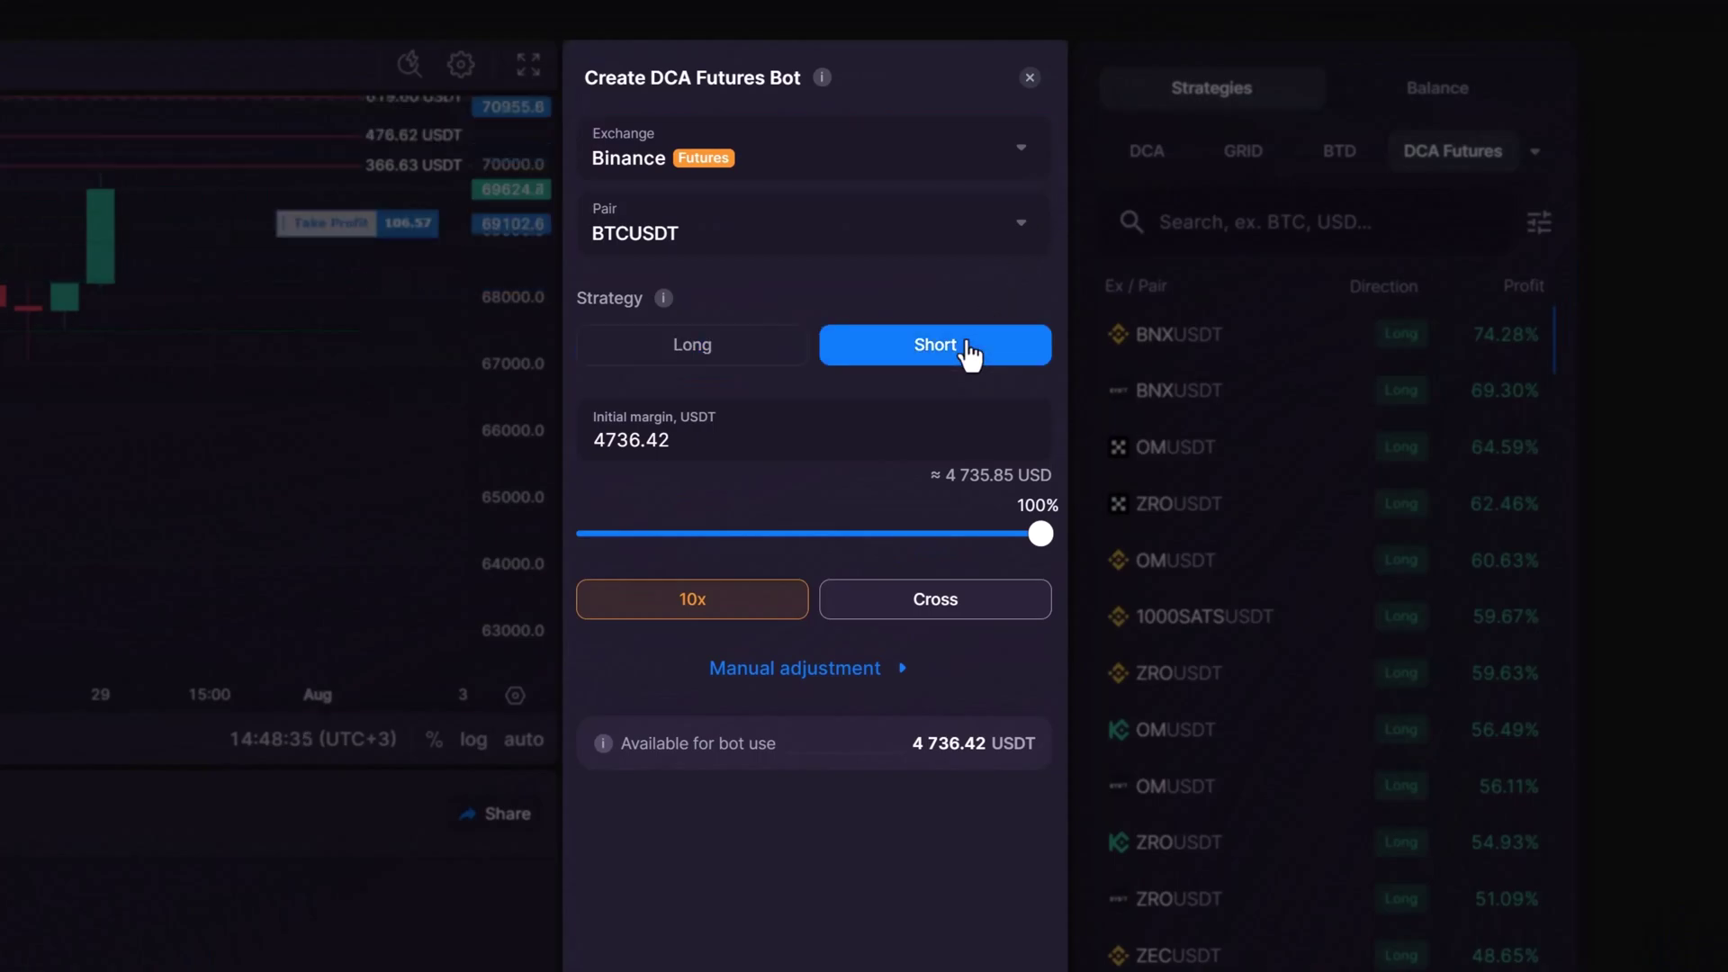
pyautogui.click(750, 352)
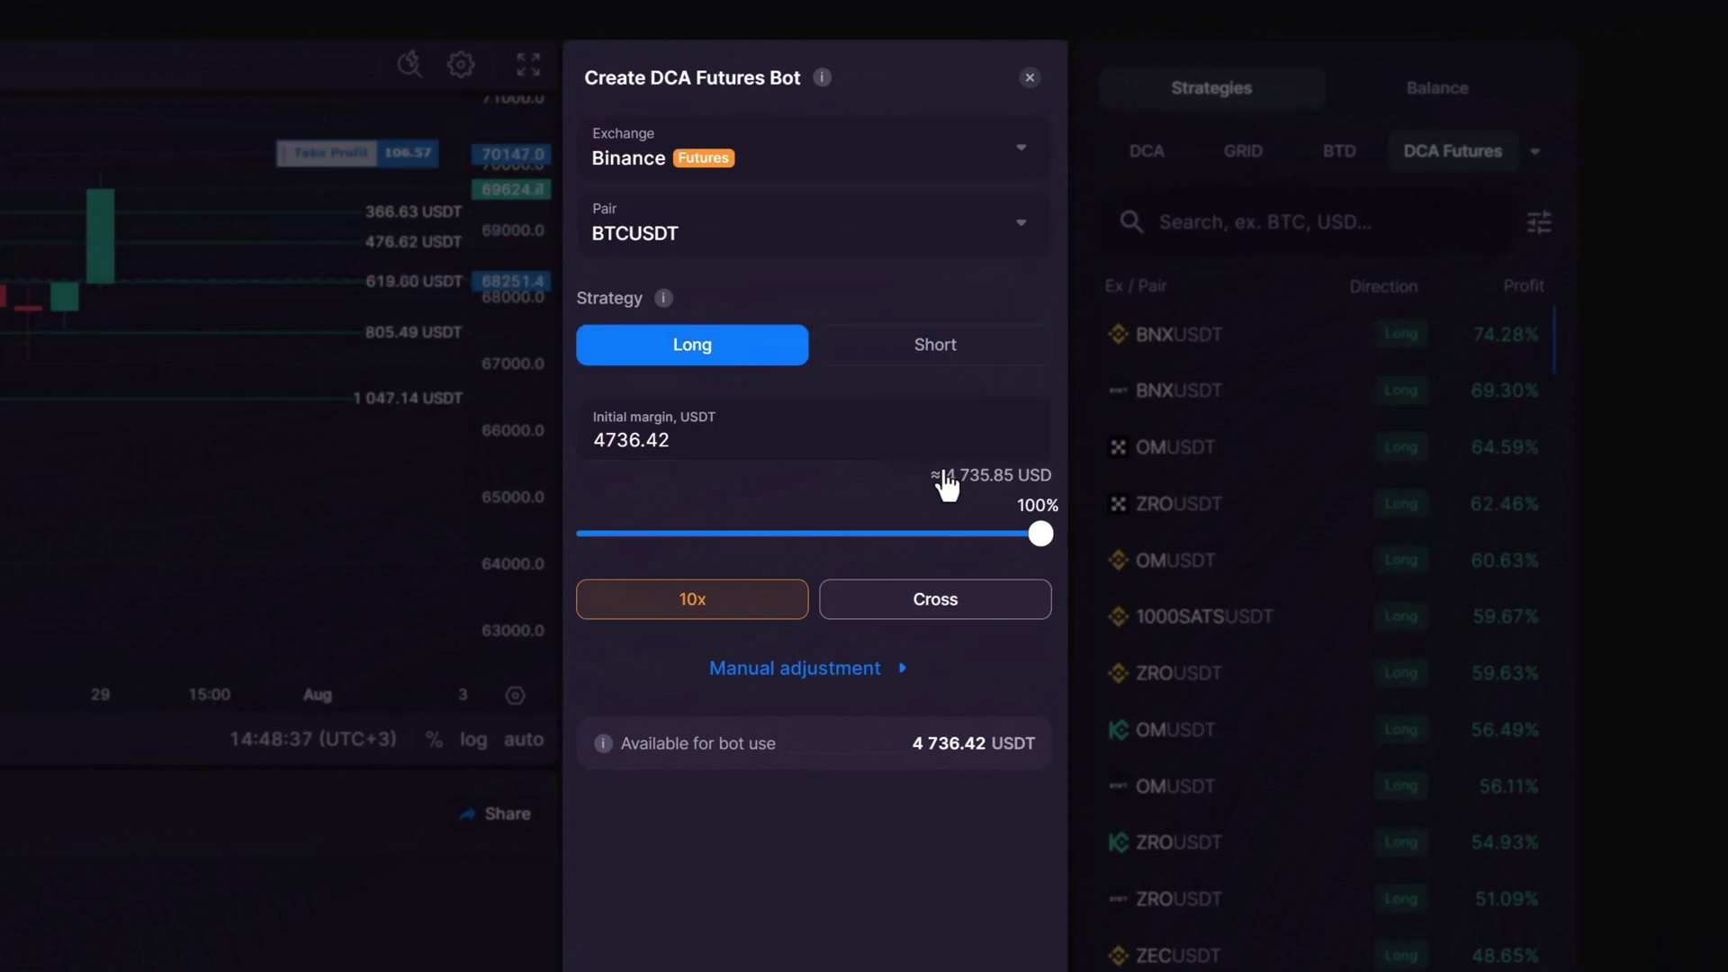
pyautogui.moveTo(1040, 542); pyautogui.dragTo(887, 548)
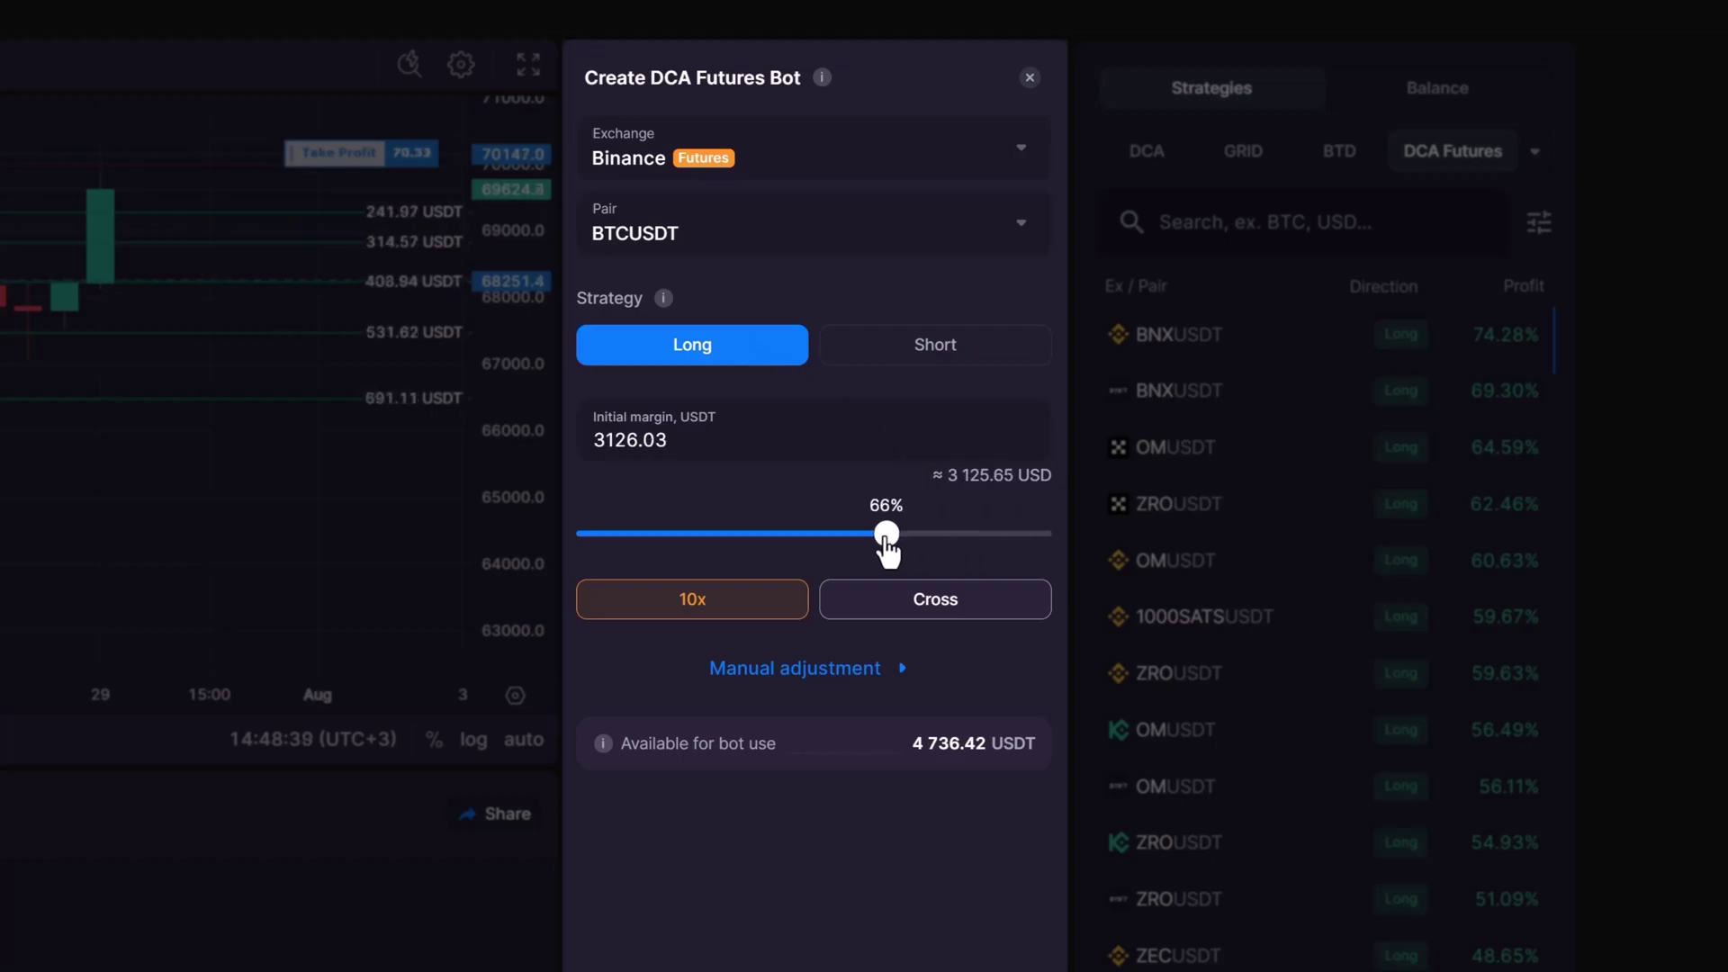
# Set leverage to 8x, keep Cross margin, and continue to the bot summary
pyautogui.click(798, 595)
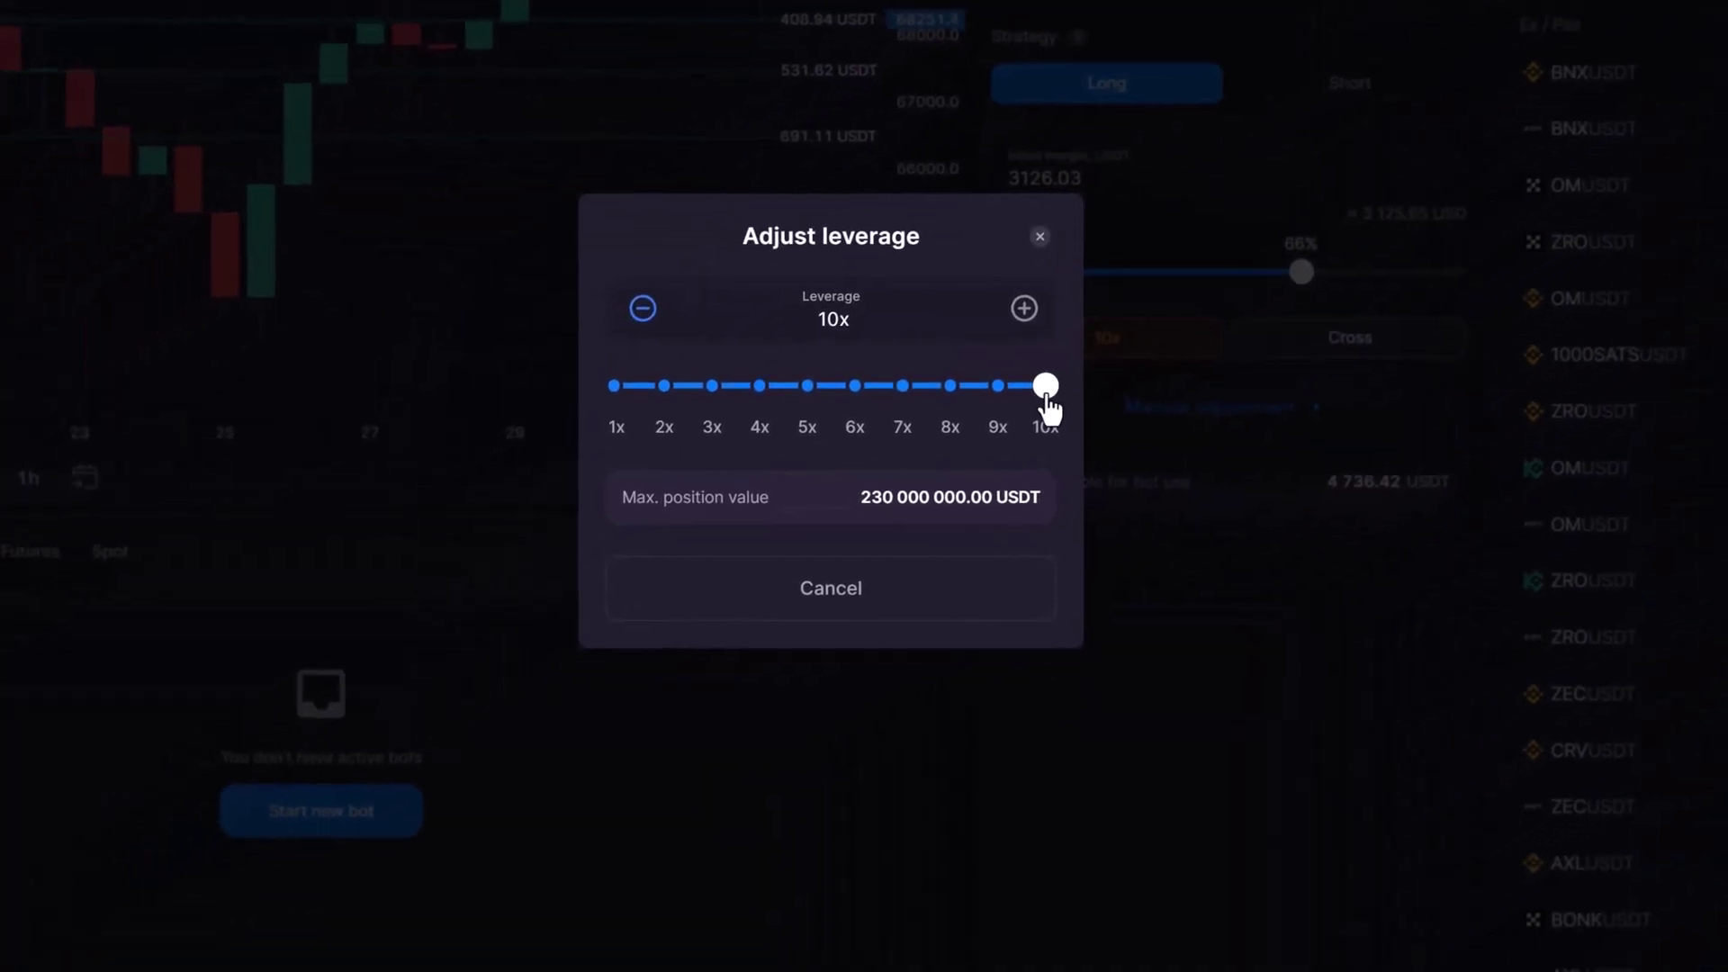
pyautogui.moveTo(1045, 391); pyautogui.dragTo(962, 395)
pyautogui.click(961, 611)
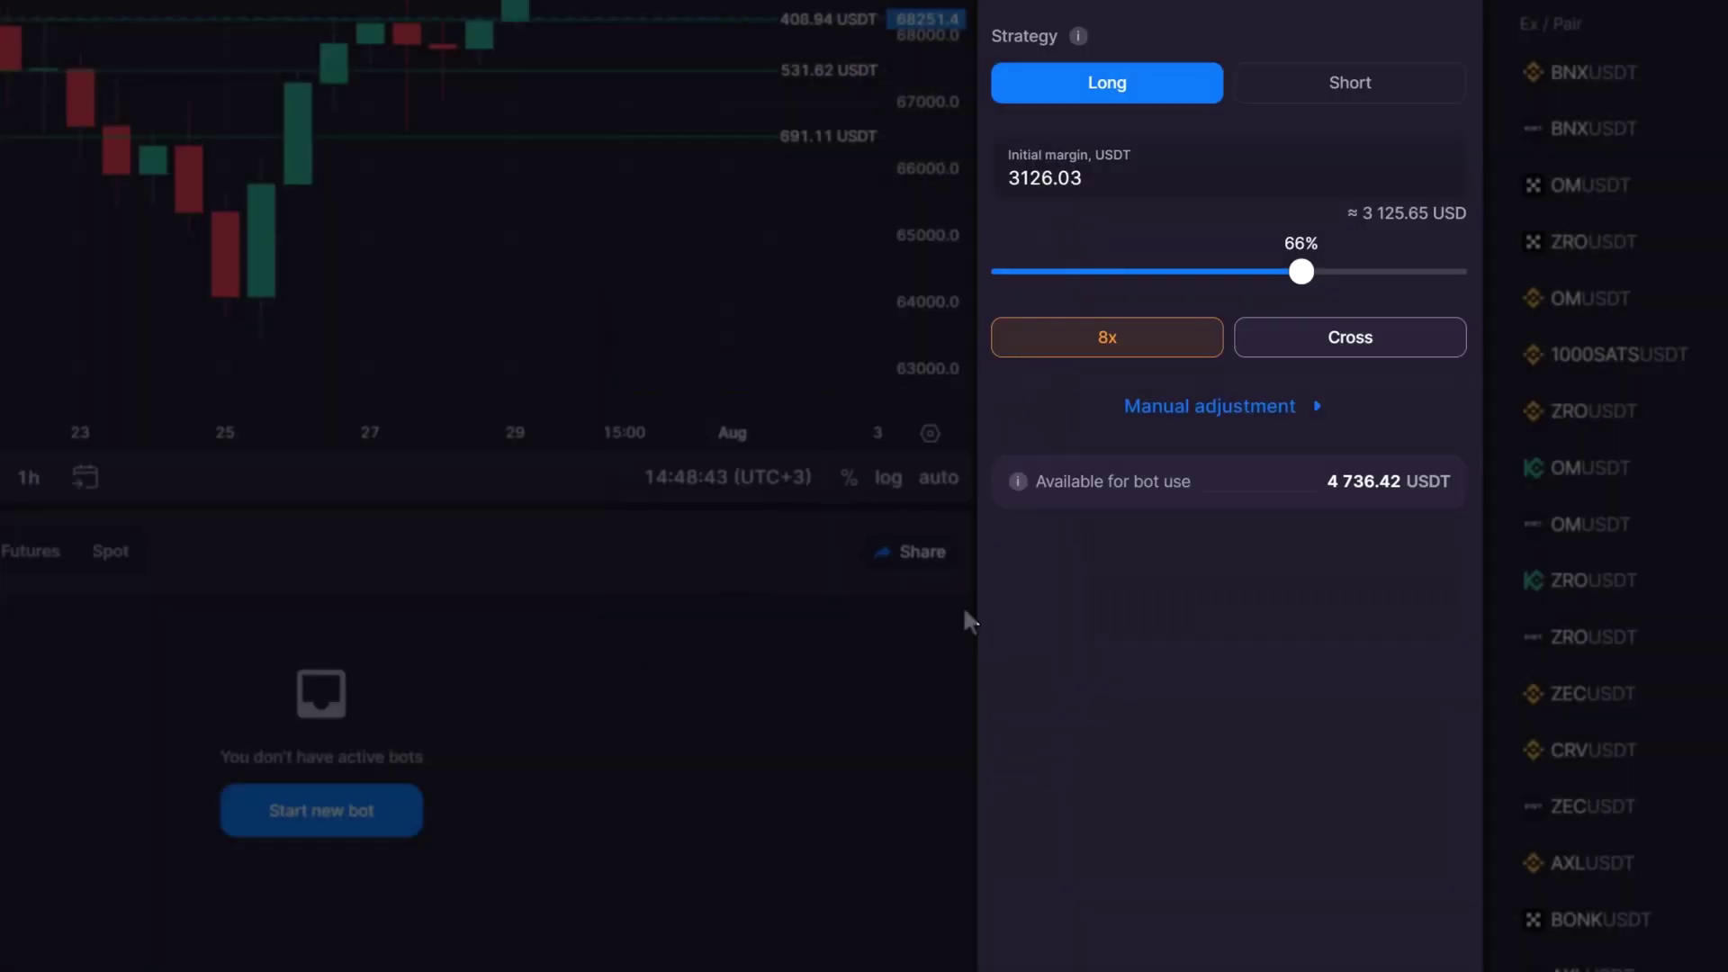
pyautogui.click(1400, 341)
pyautogui.click(964, 317)
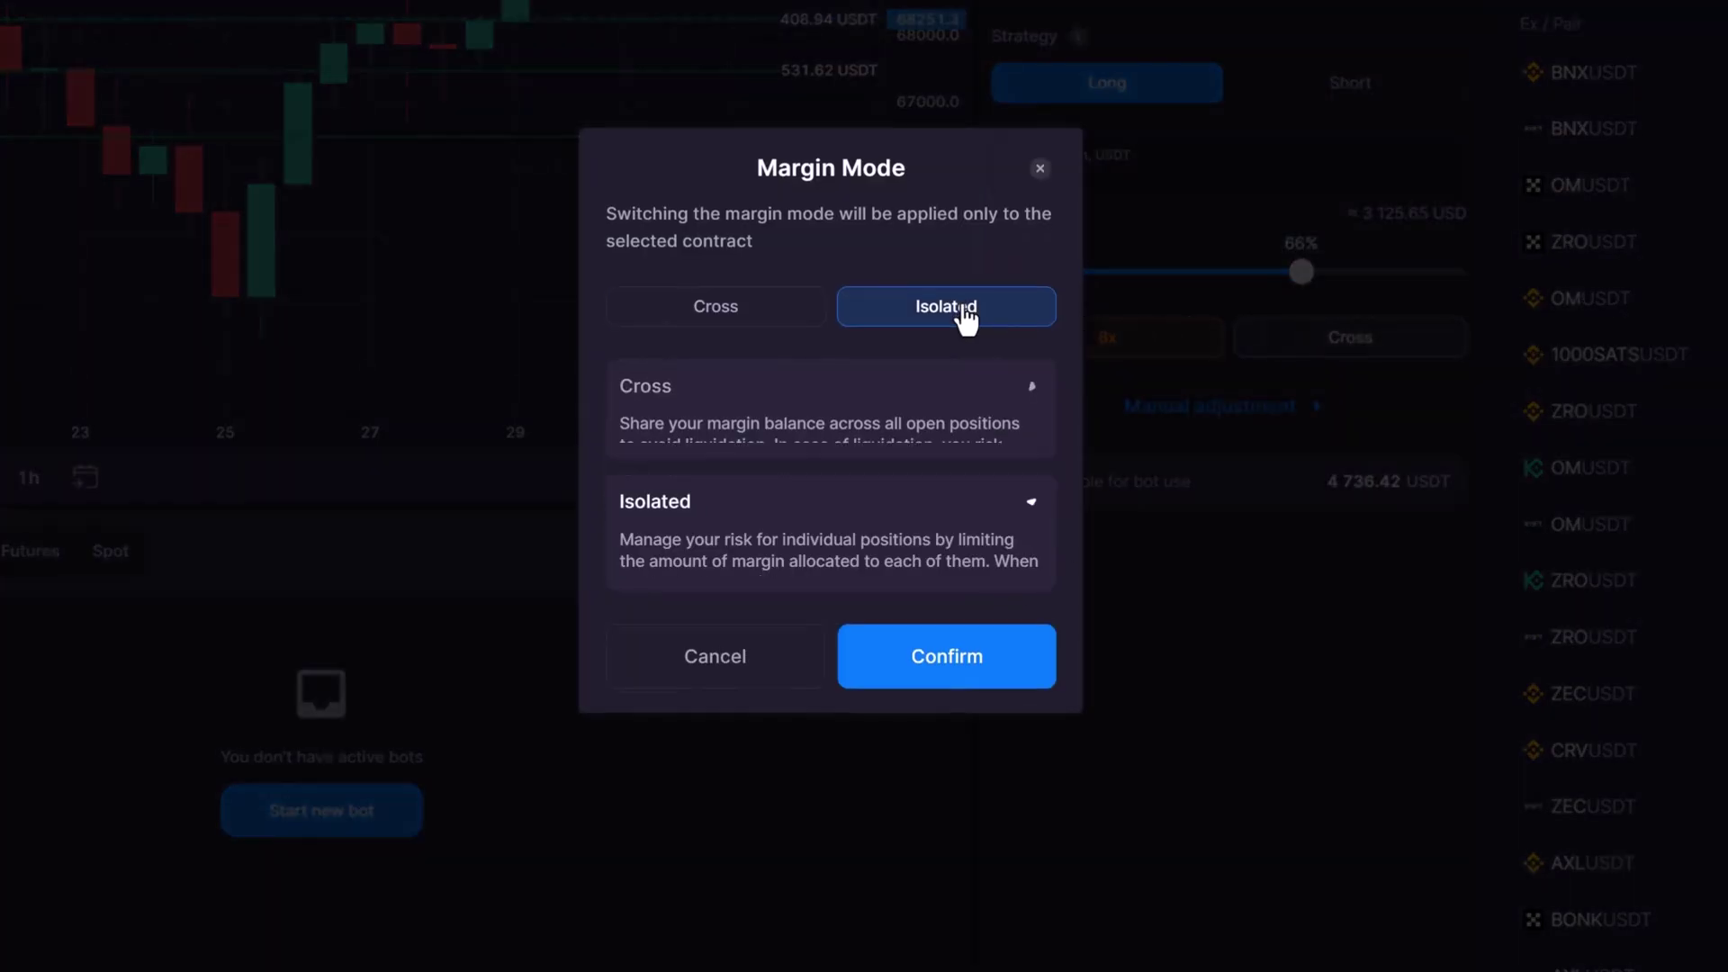
pyautogui.click(747, 309)
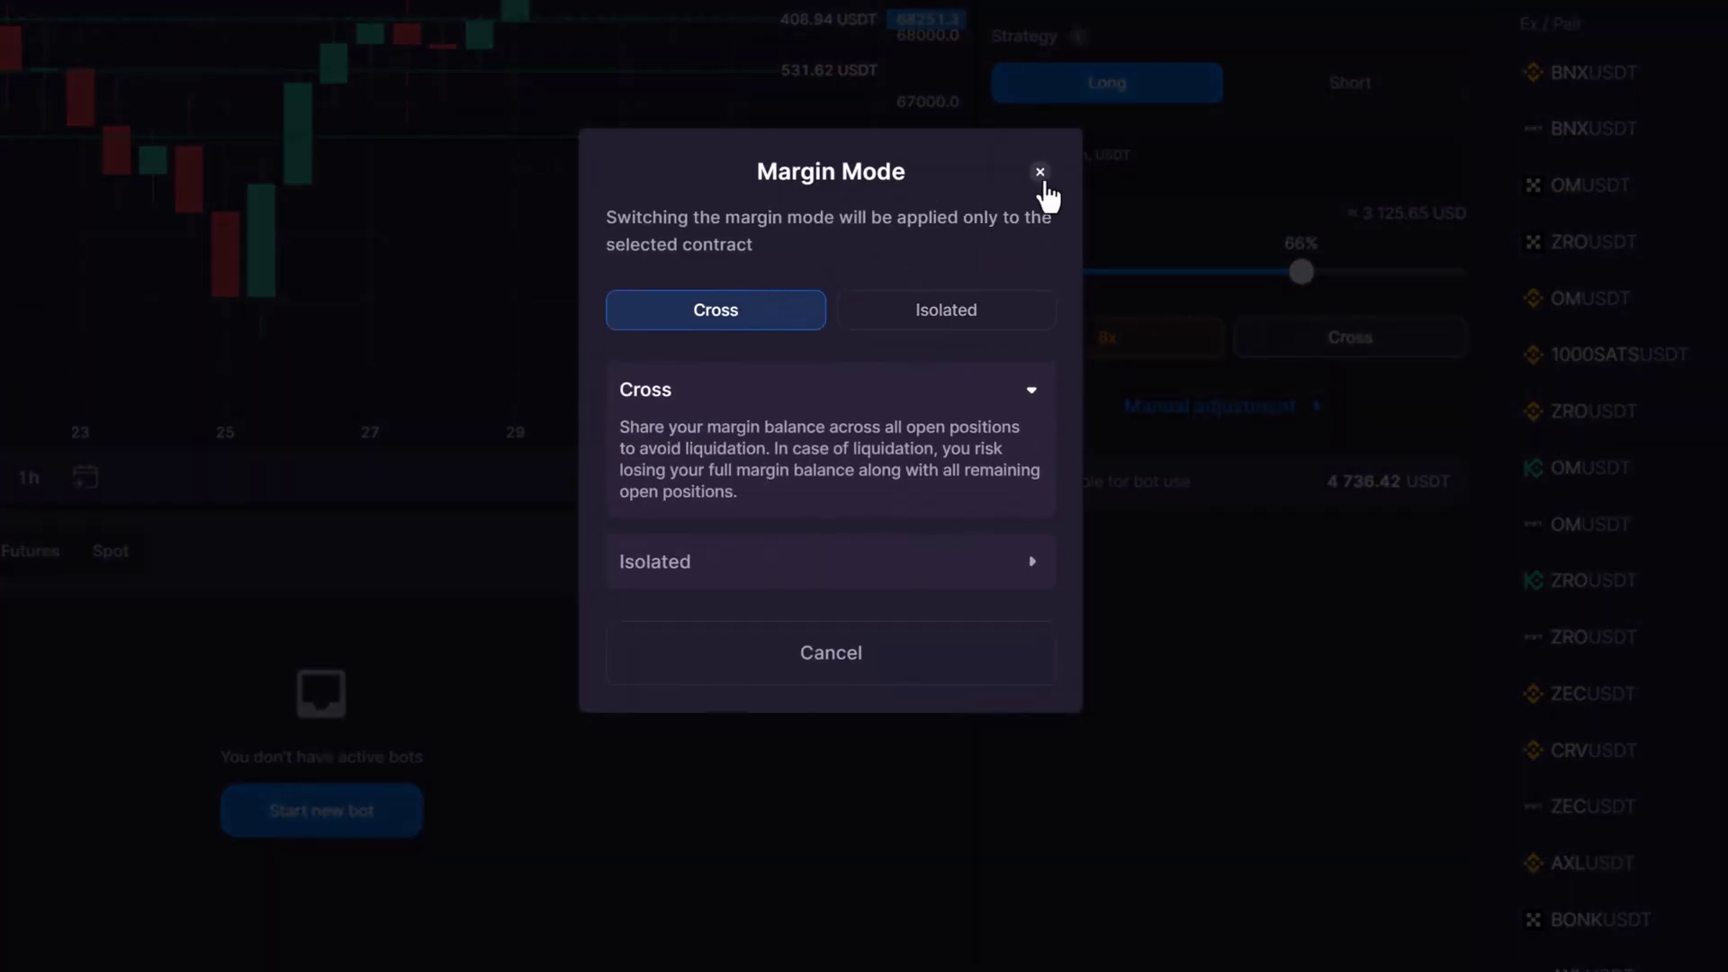
pyautogui.click(1041, 173)
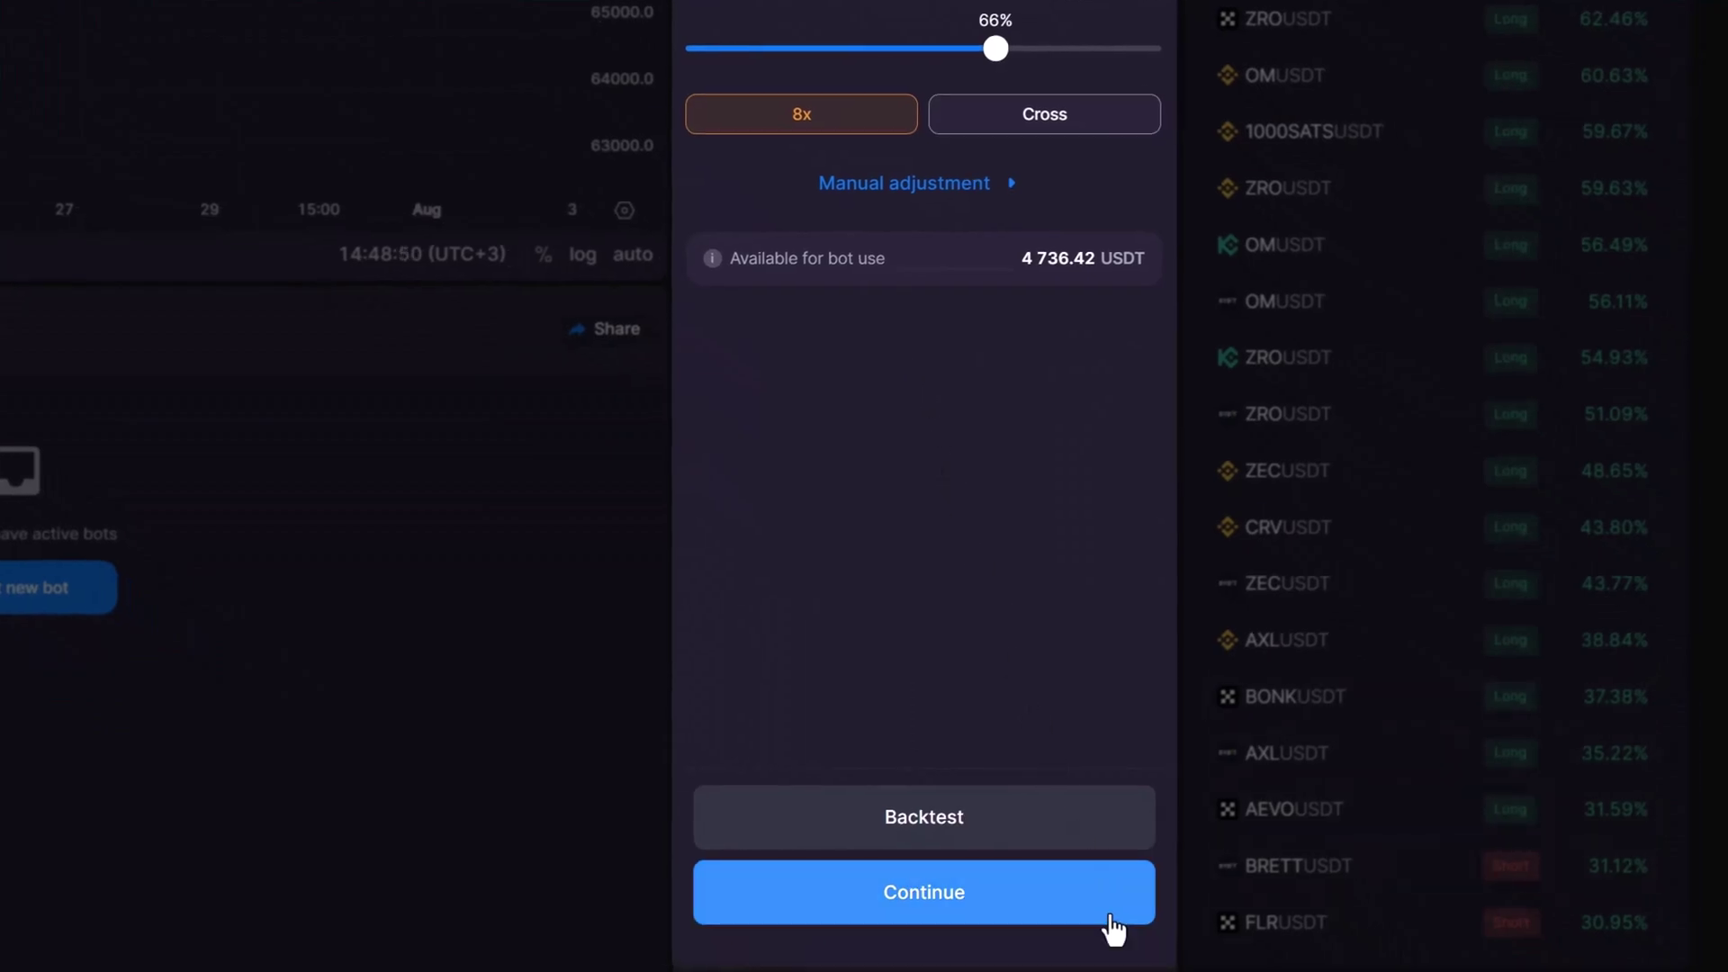
pyautogui.click(1114, 930)
# Start the bot, open Position TP & SL, and raise take profit to 1%
pyautogui.click(1041, 927)
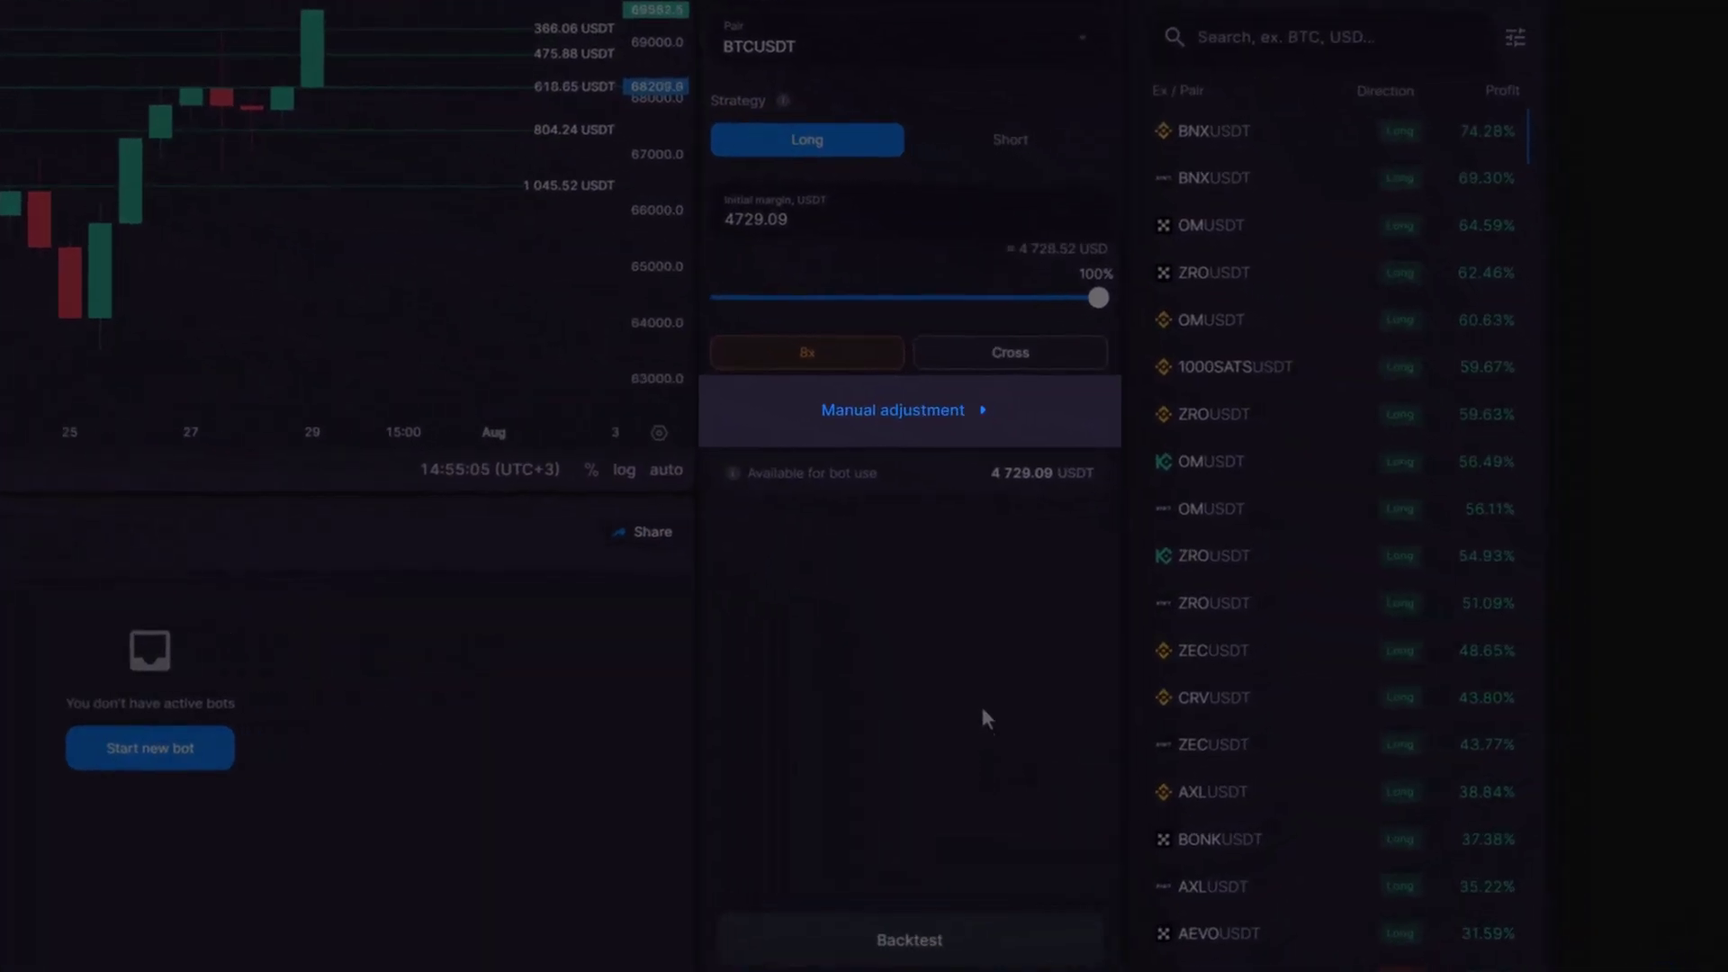
pyautogui.click(984, 416)
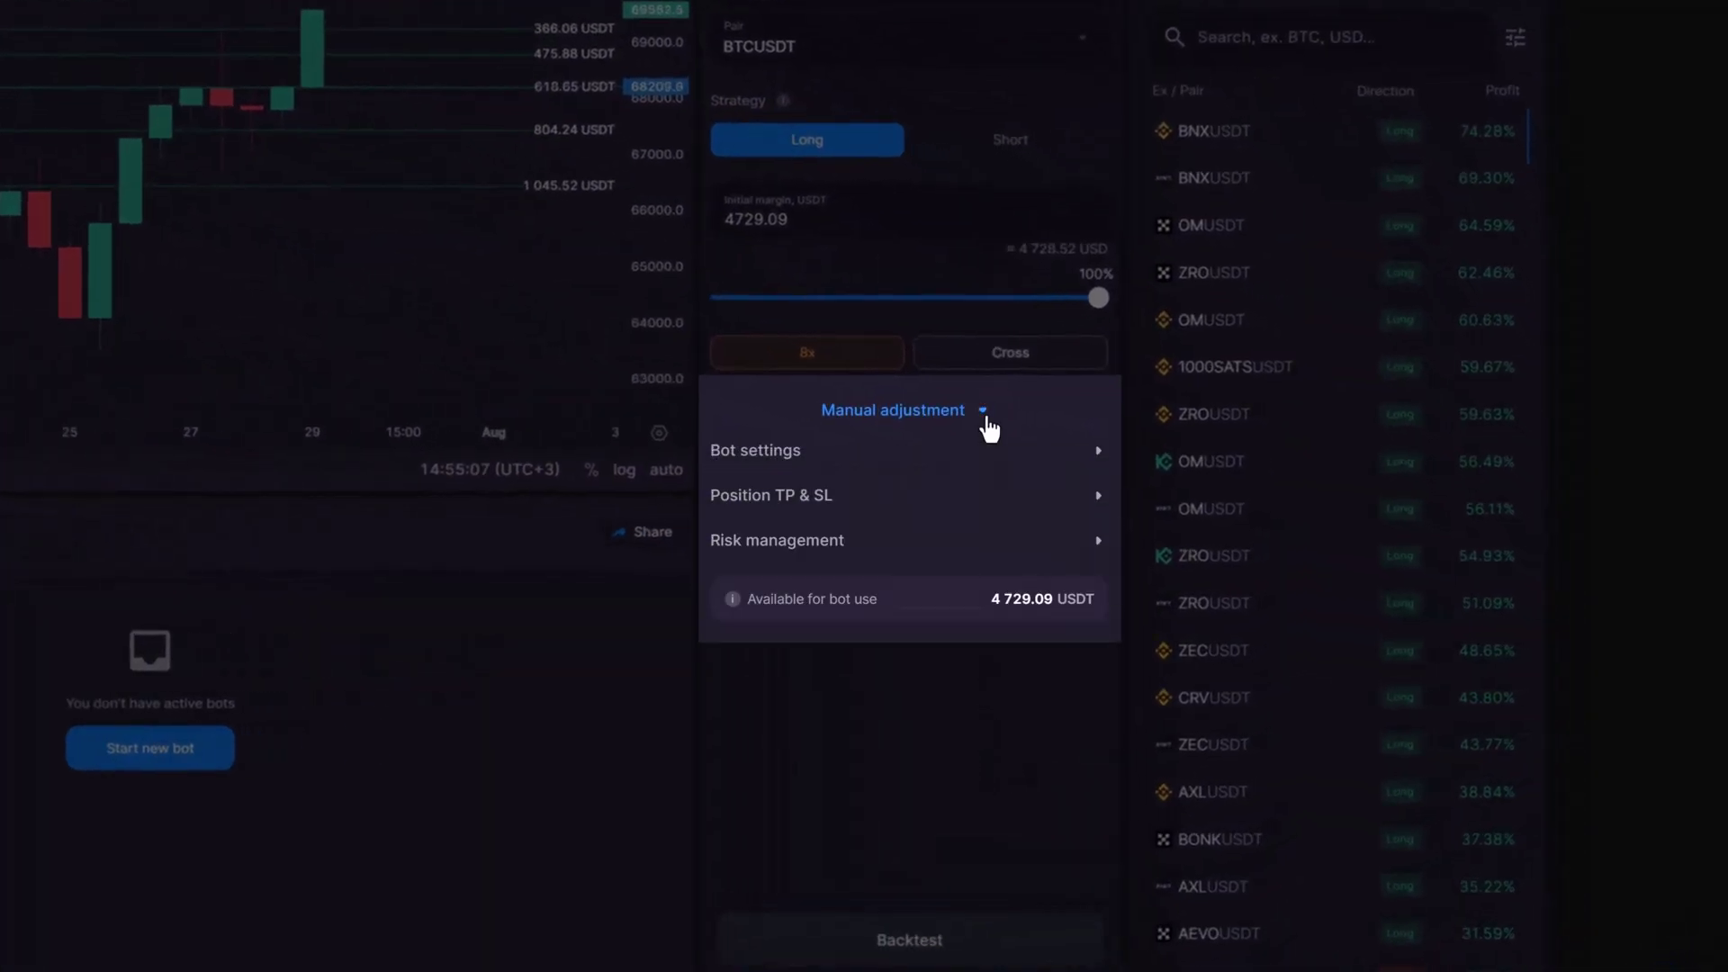
pyautogui.click(1012, 501)
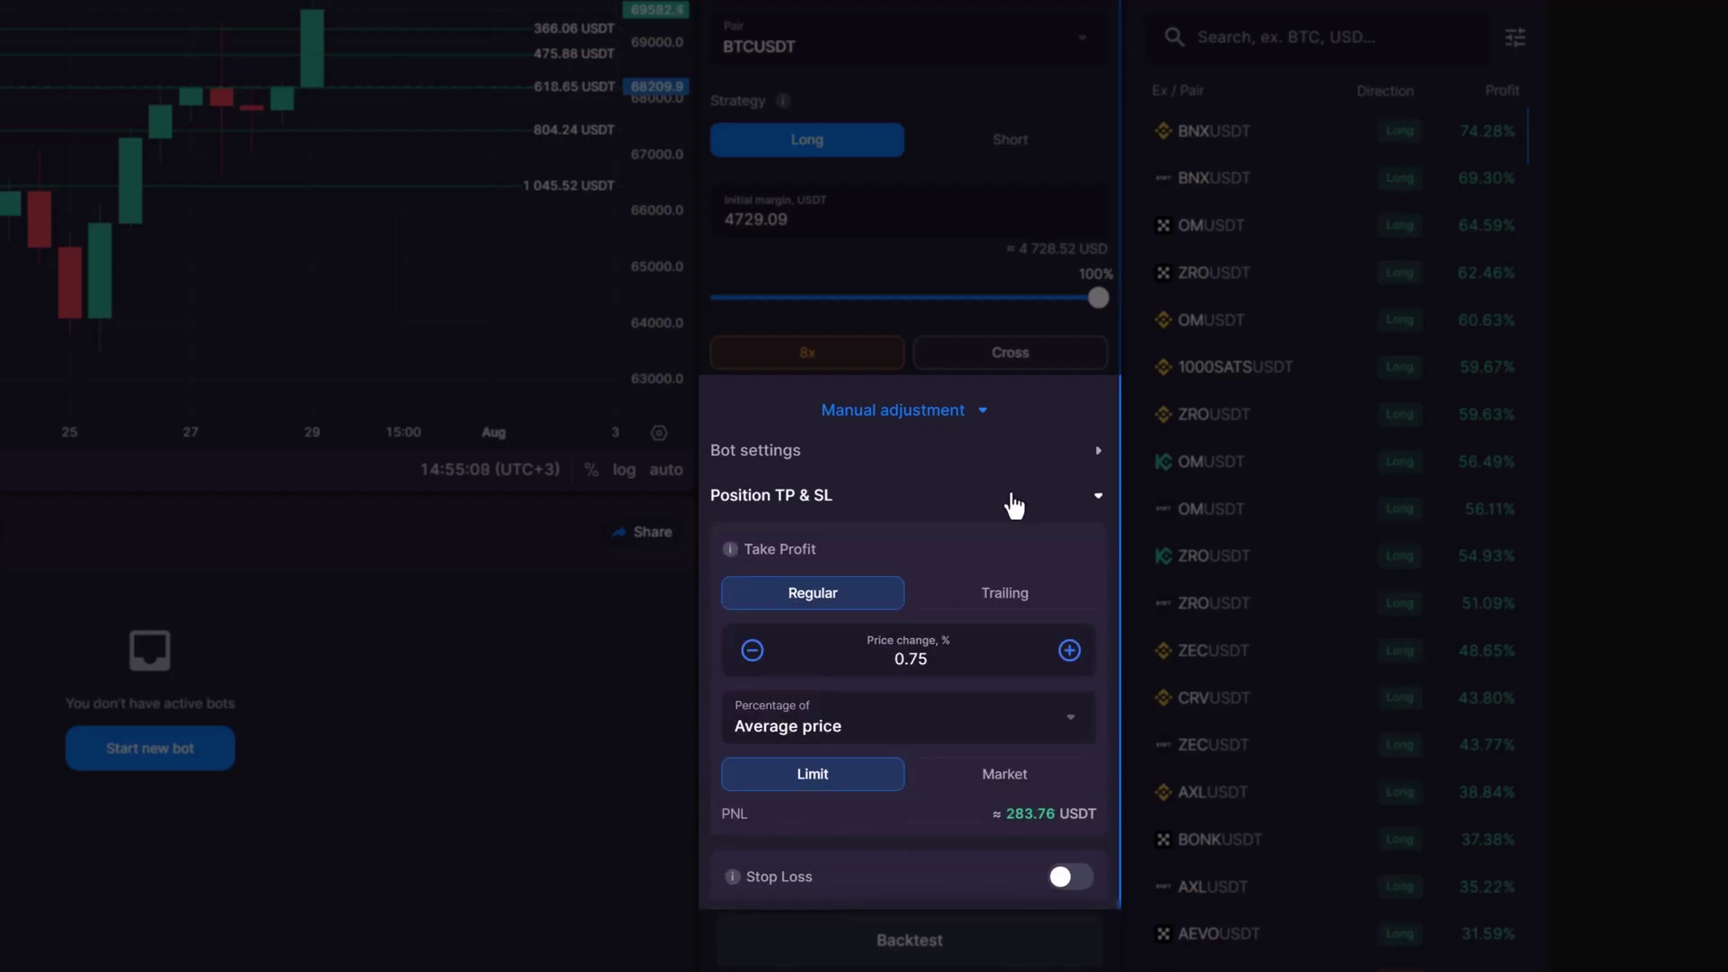
pyautogui.click(1070, 651)
# Enable a -4.05% stop loss and make take profit trailing, referenced to Average price
pyautogui.click(1076, 885)
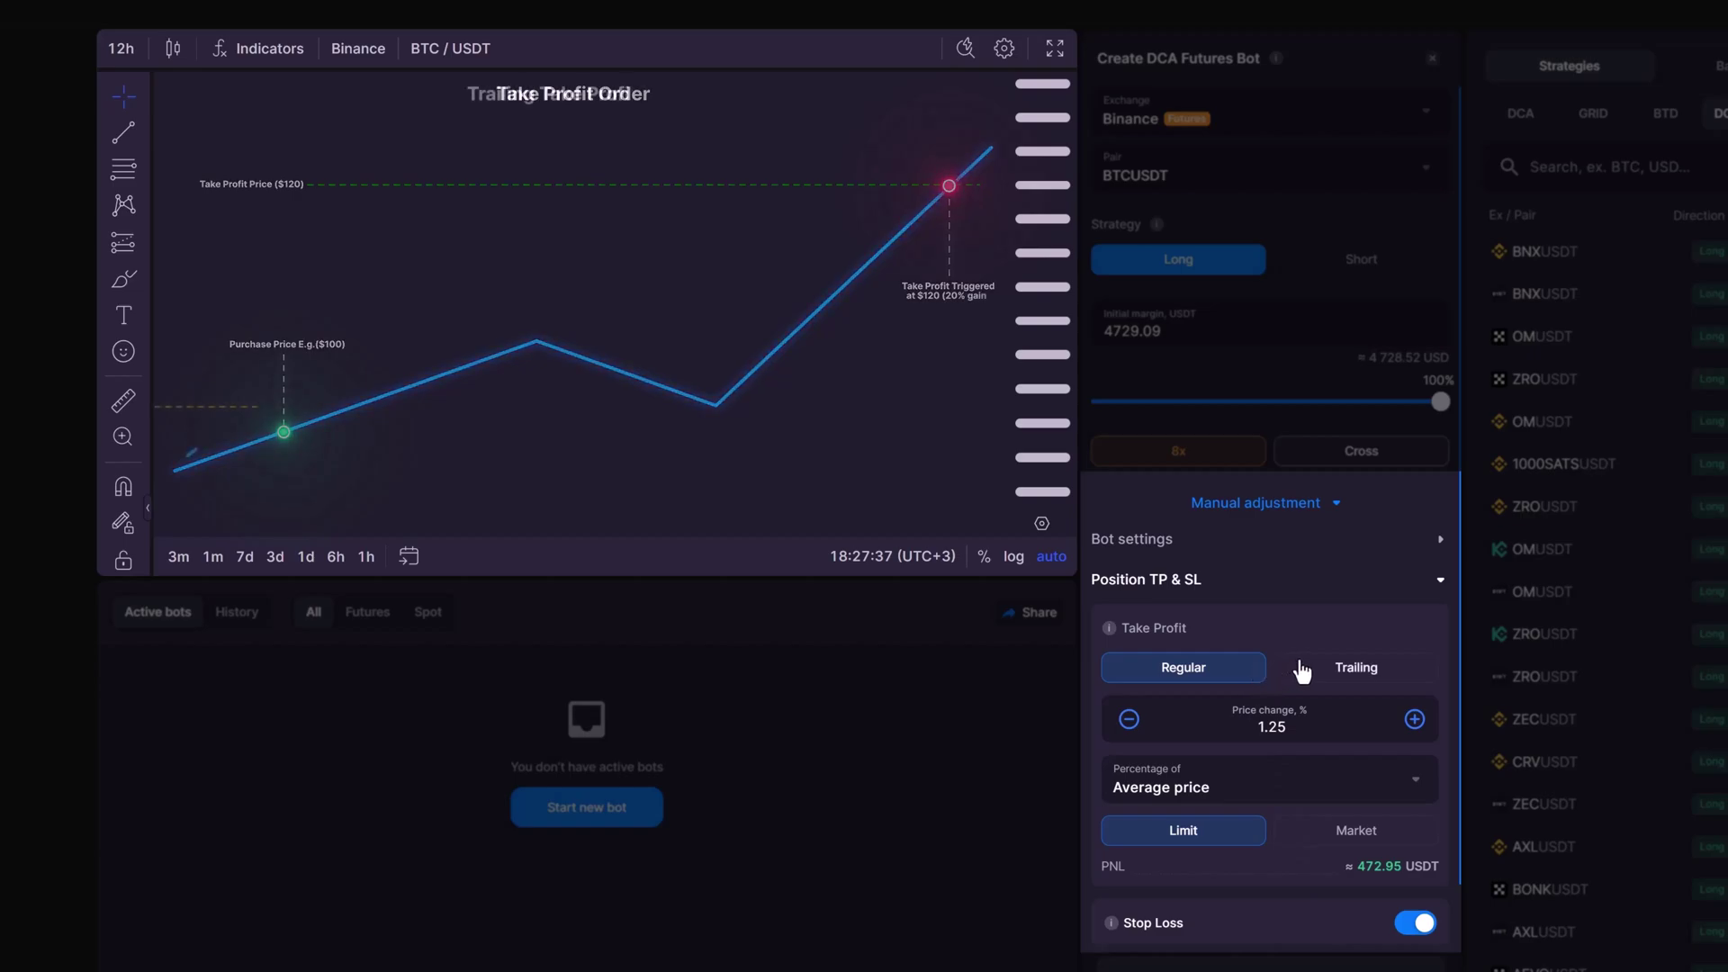
pyautogui.click(1300, 669)
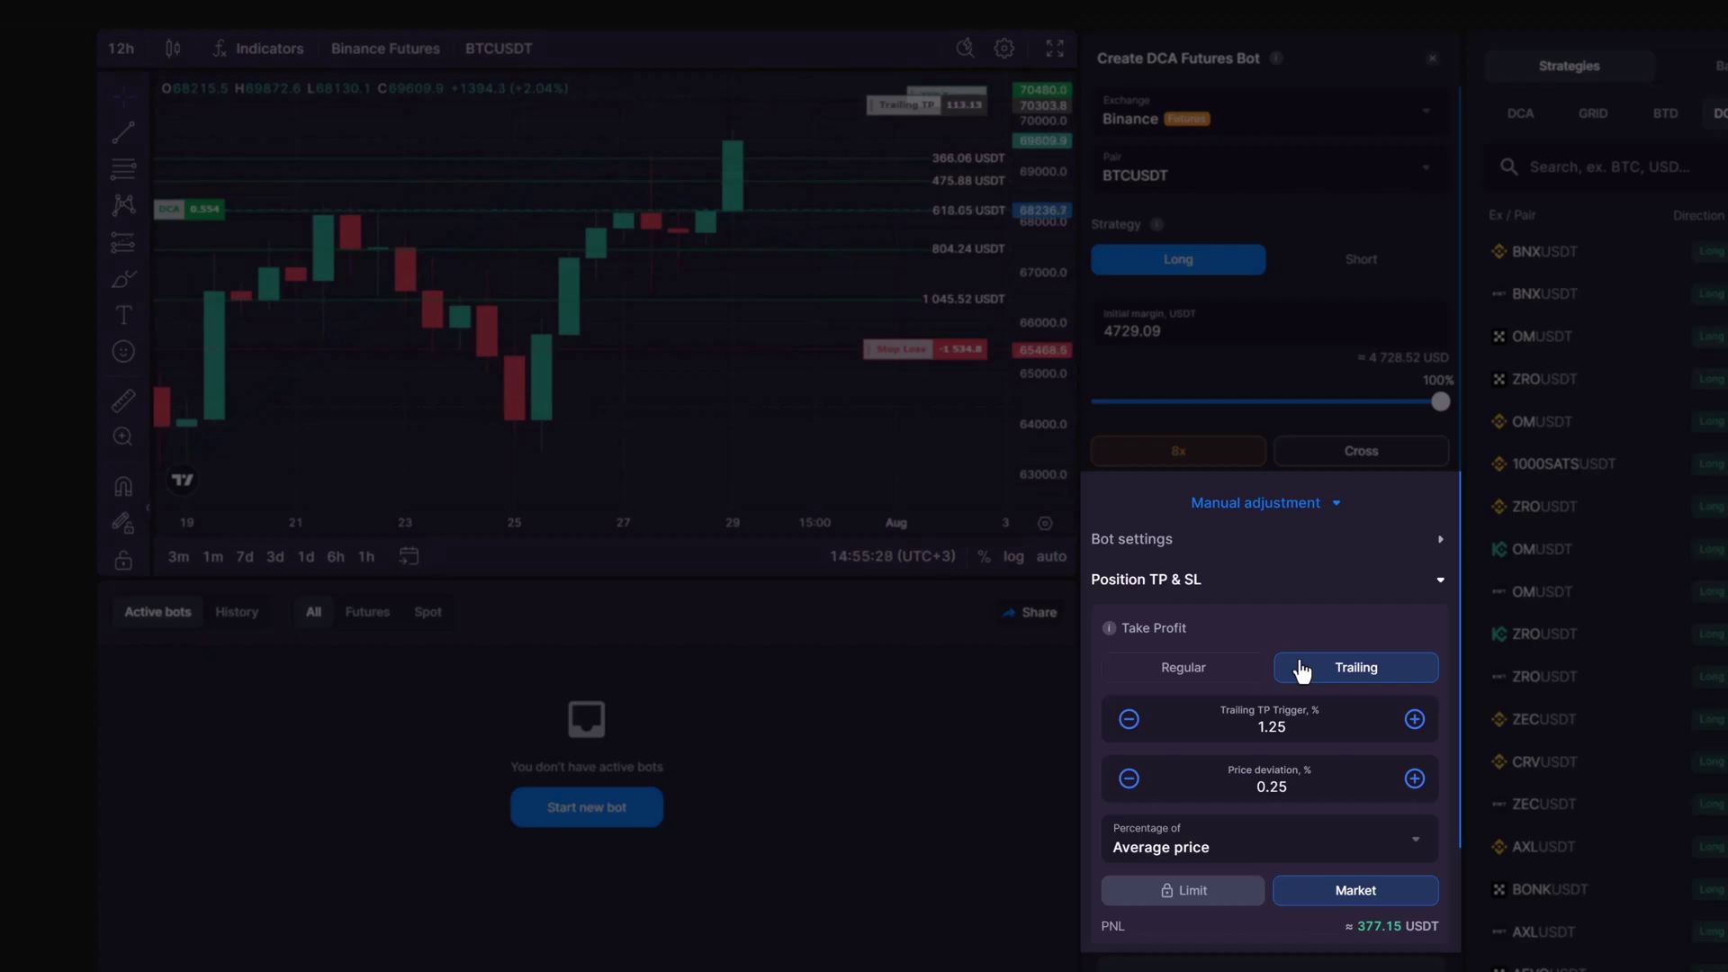
pyautogui.click(1400, 851)
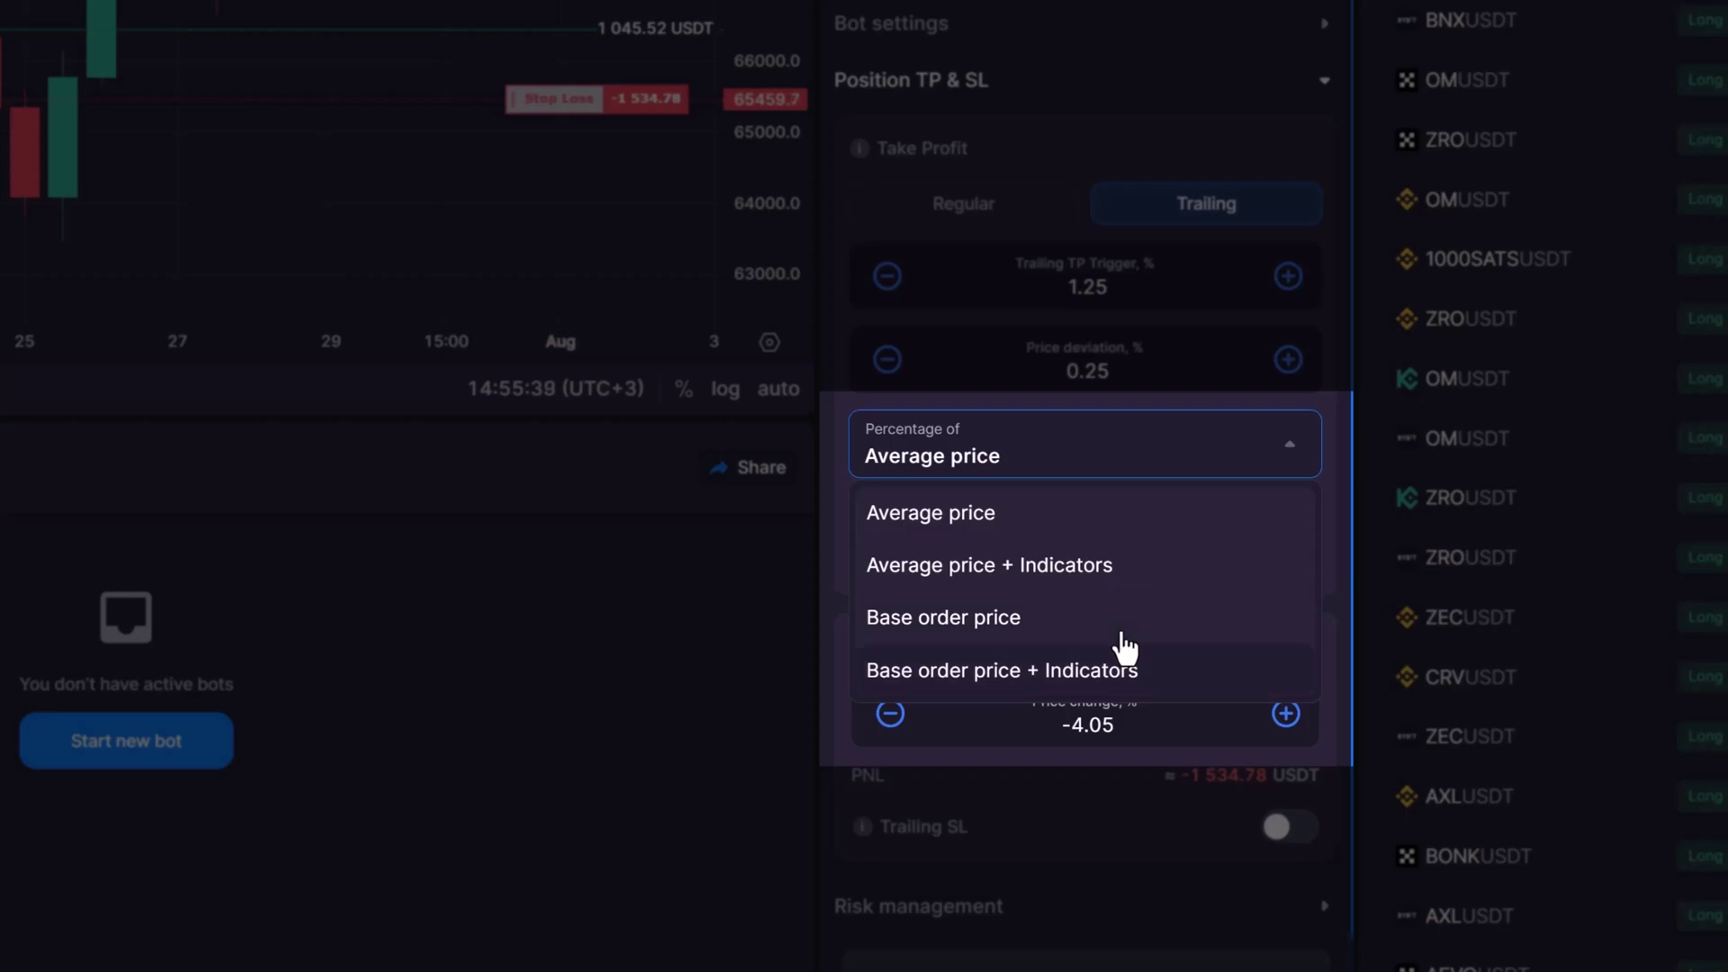
pyautogui.click(1276, 463)
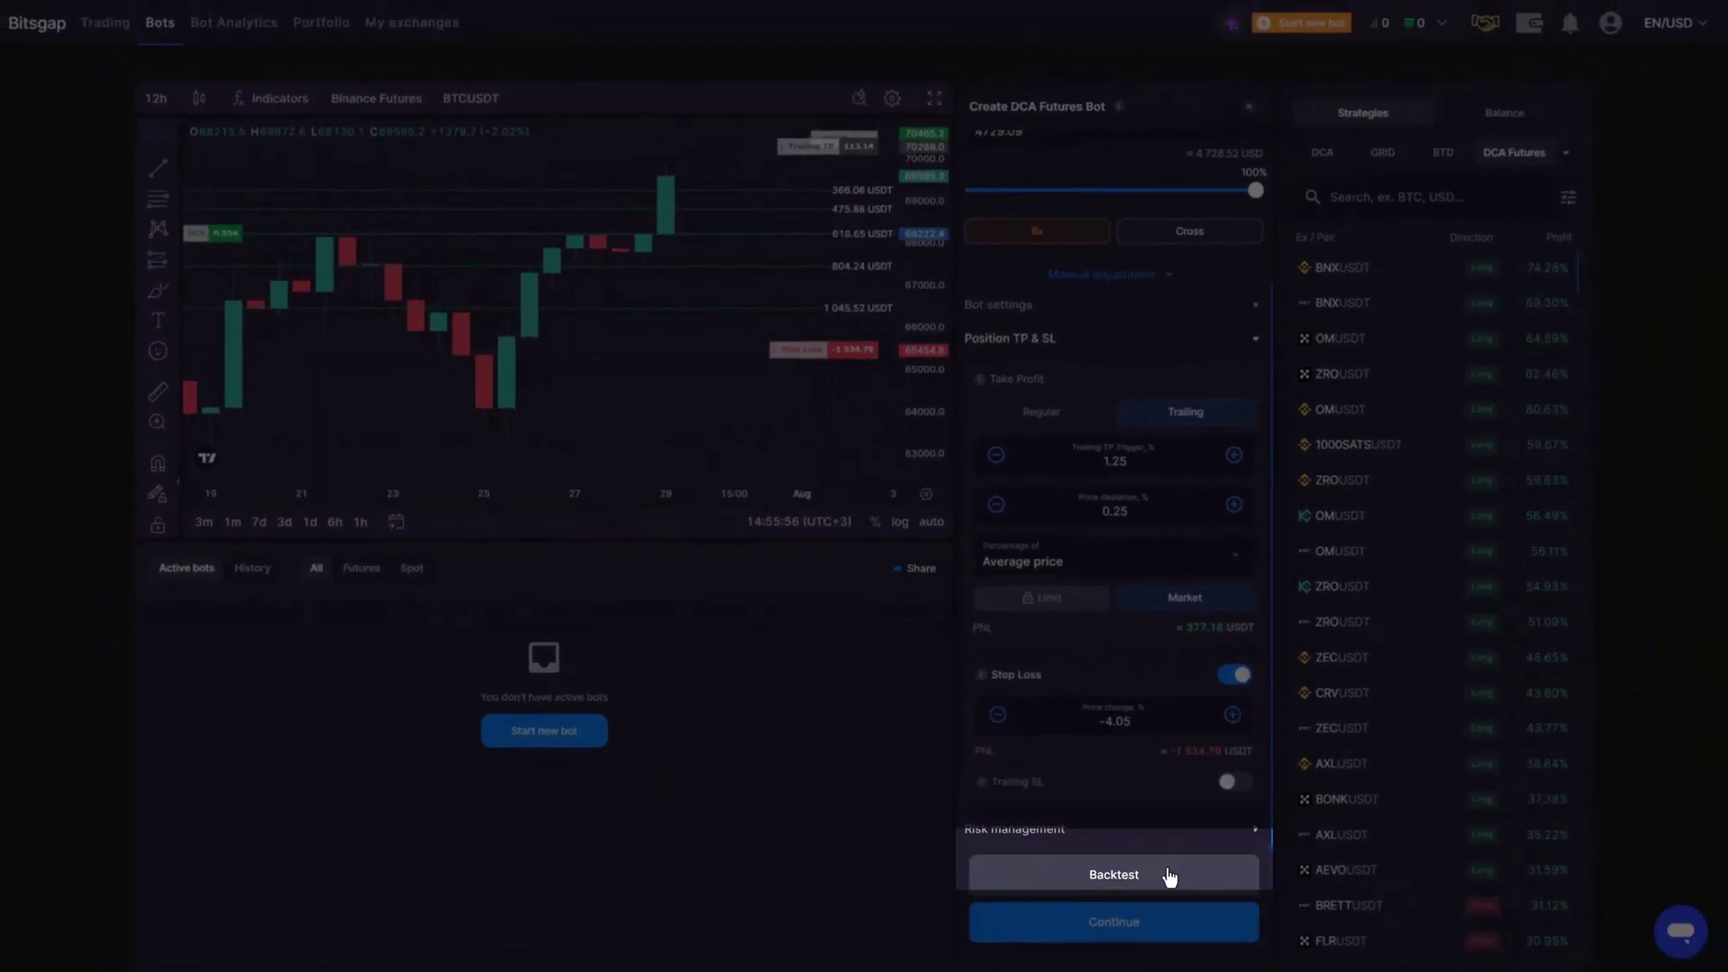
# Run a backtest of the long 10x cross BTCUSDT bot settings
pyautogui.click(1170, 877)
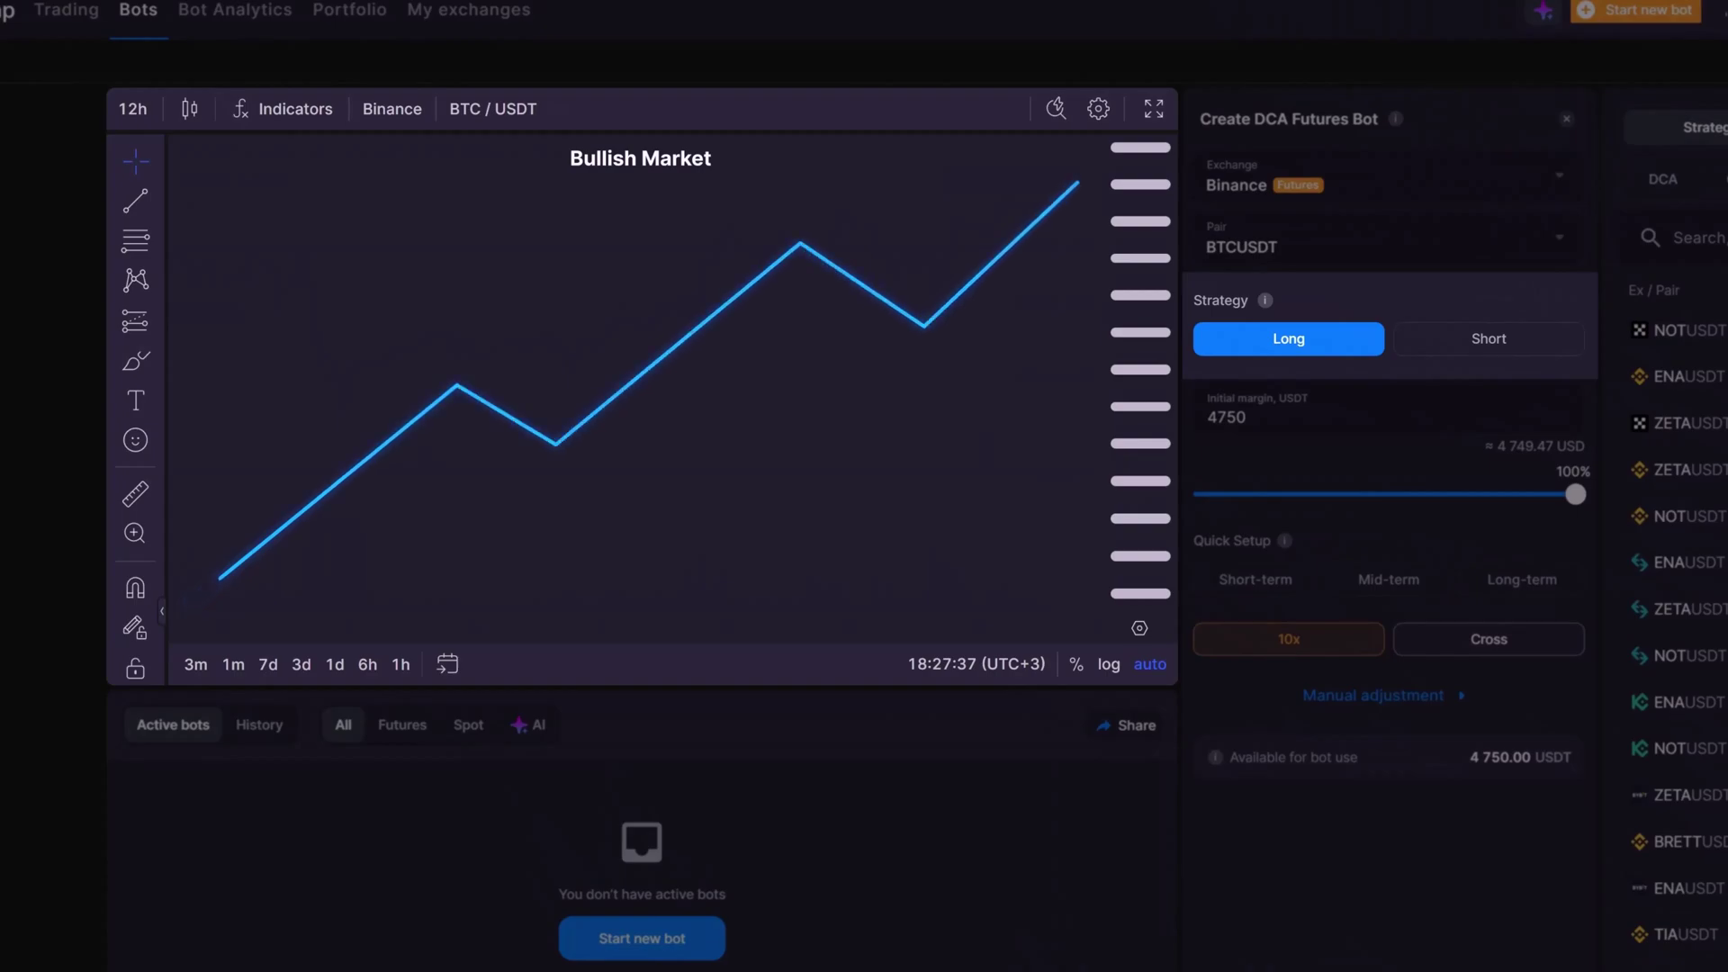
# Change the BTCUSDT bot's strategy from Long to Short
pyautogui.click(1479, 338)
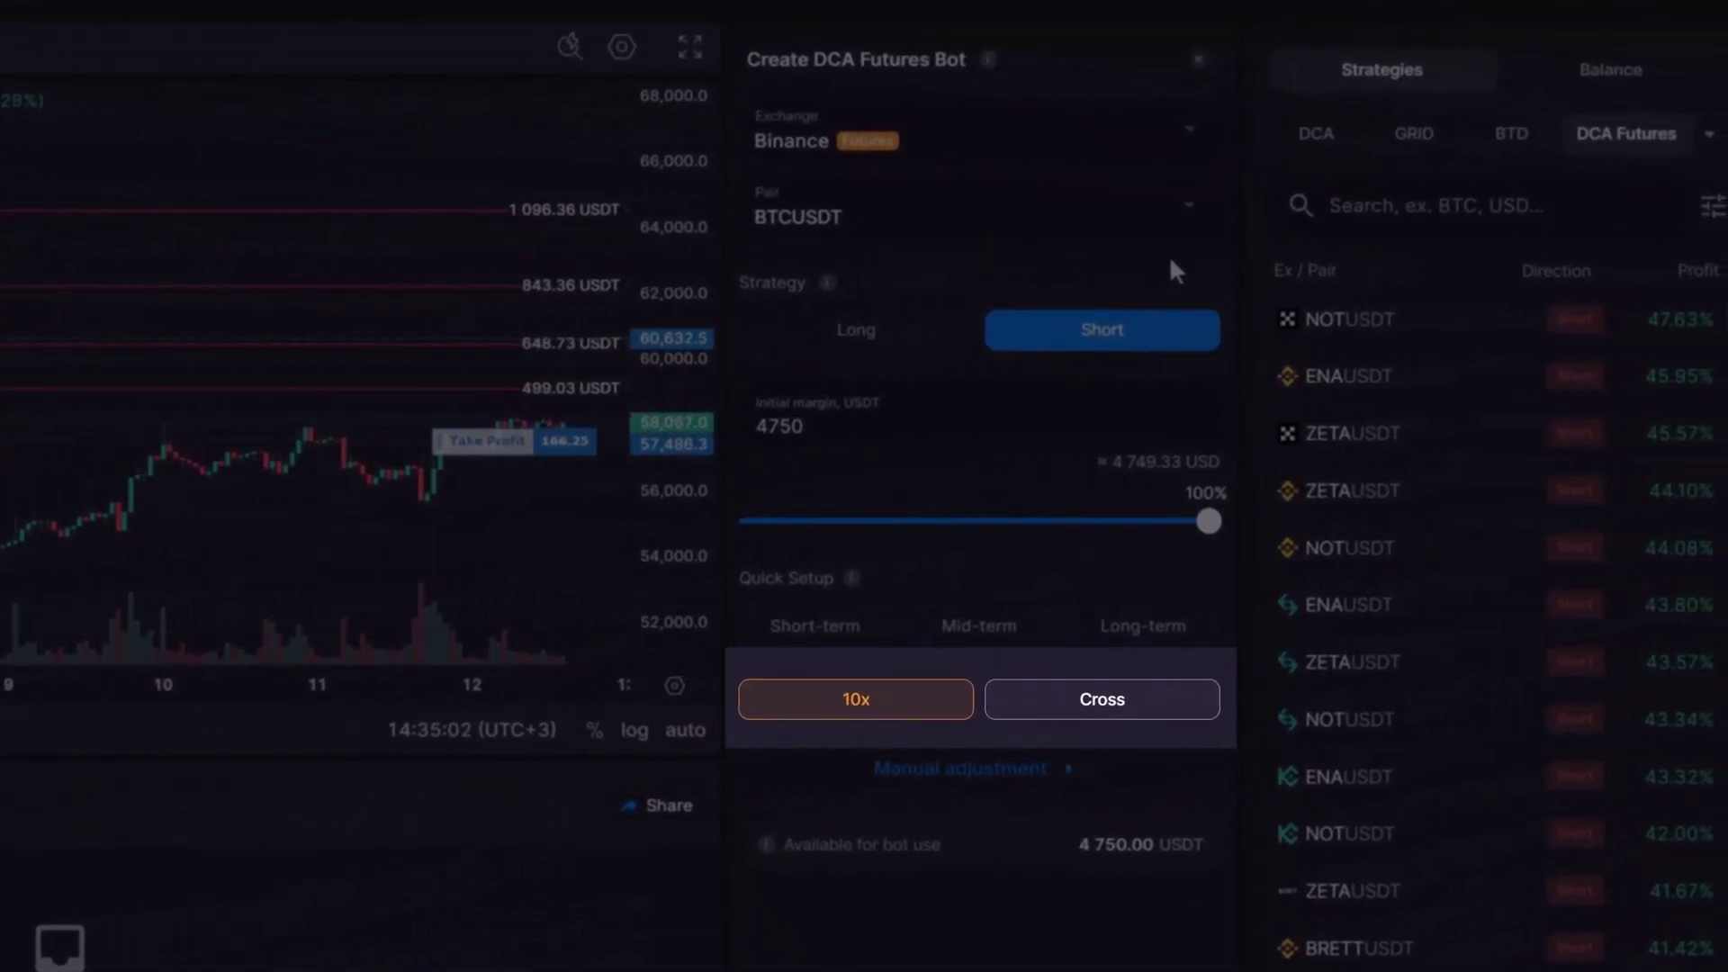
# Lower the short bot's leverage from 10x to 8x and bring up Margin Mode
pyautogui.click(924, 709)
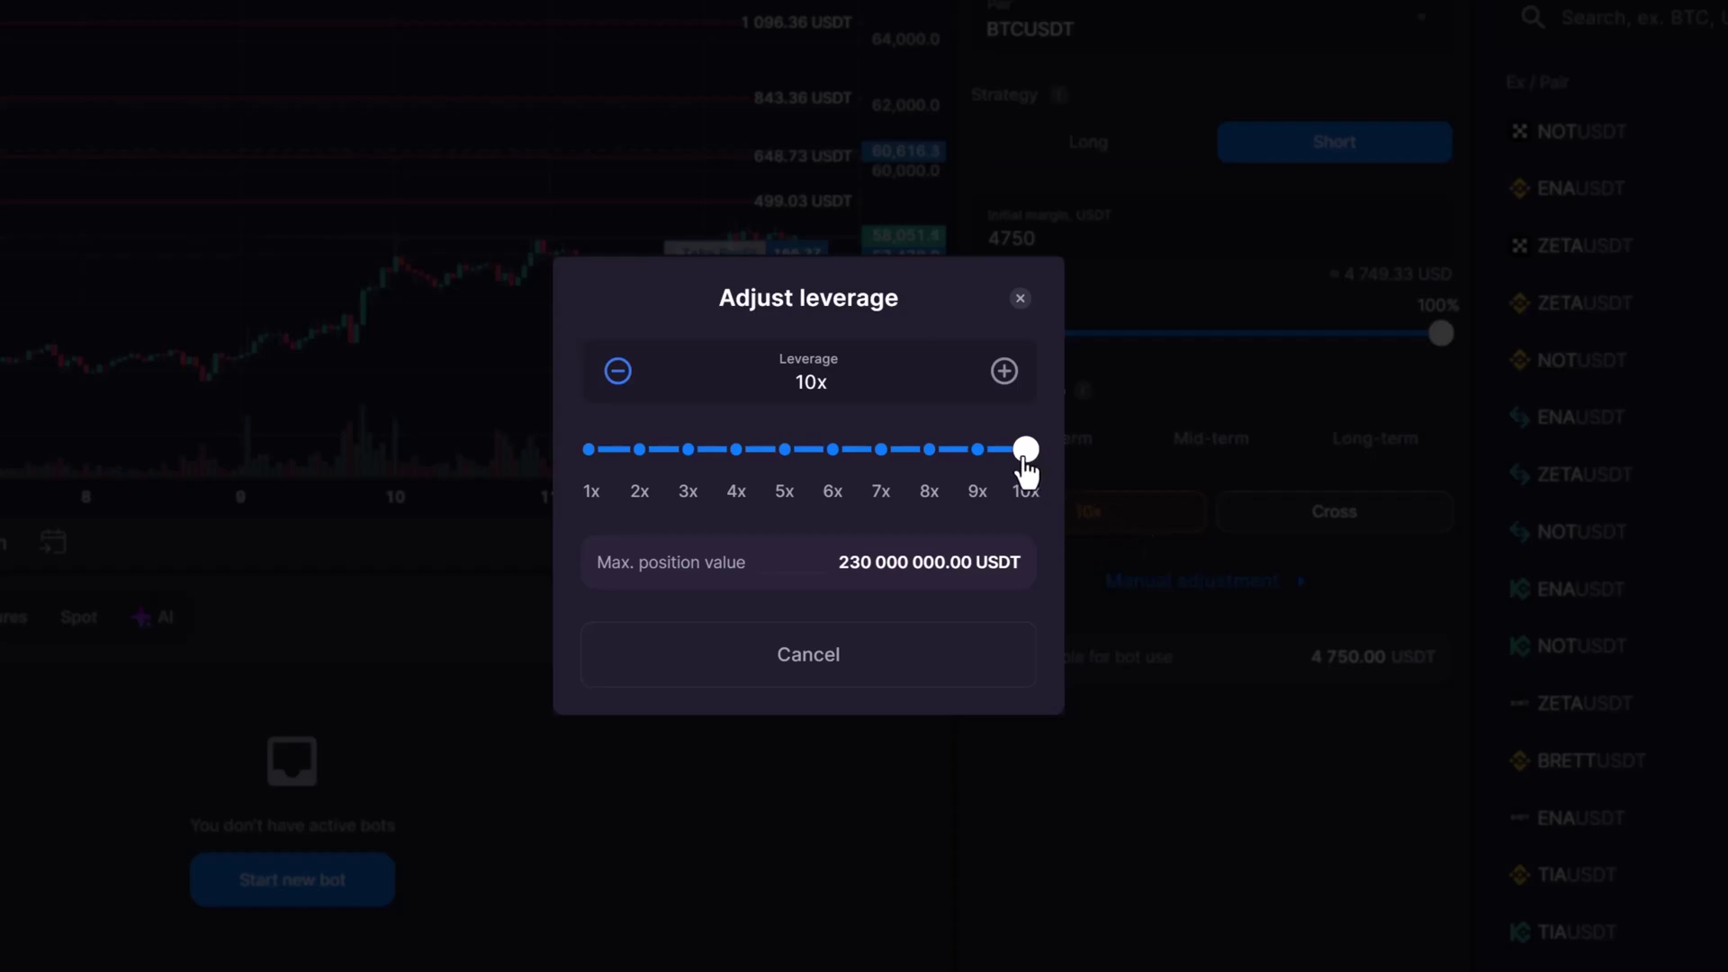
pyautogui.moveTo(1027, 460); pyautogui.dragTo(931, 467)
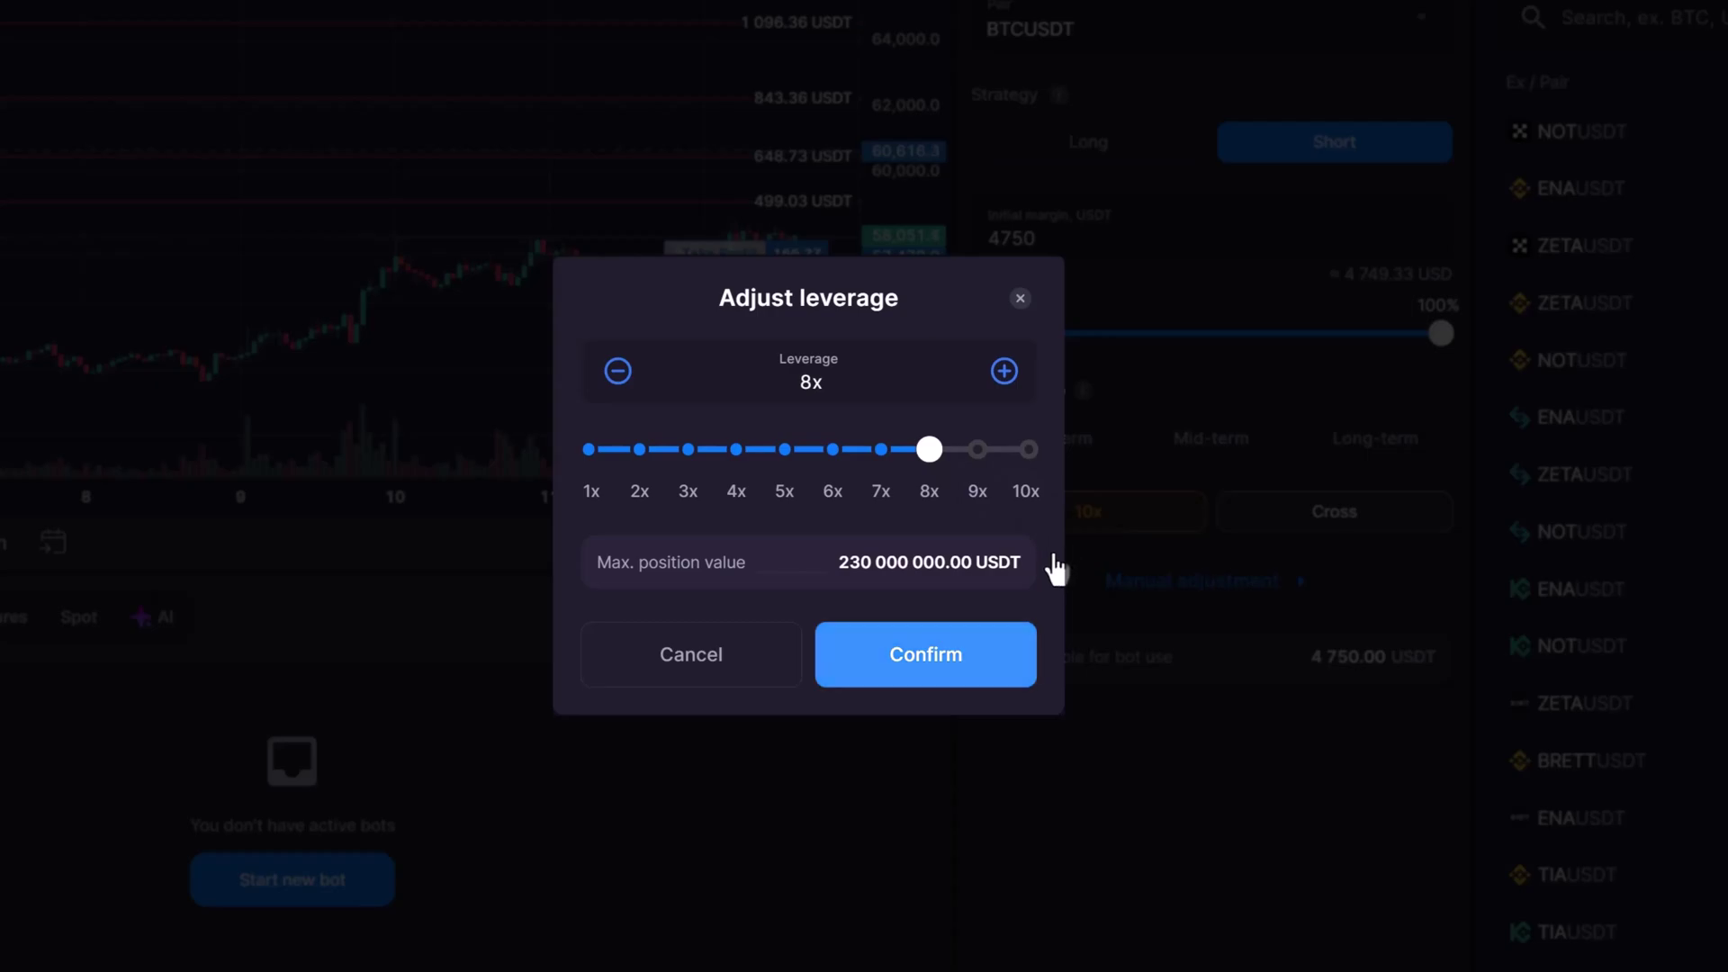
pyautogui.click(999, 646)
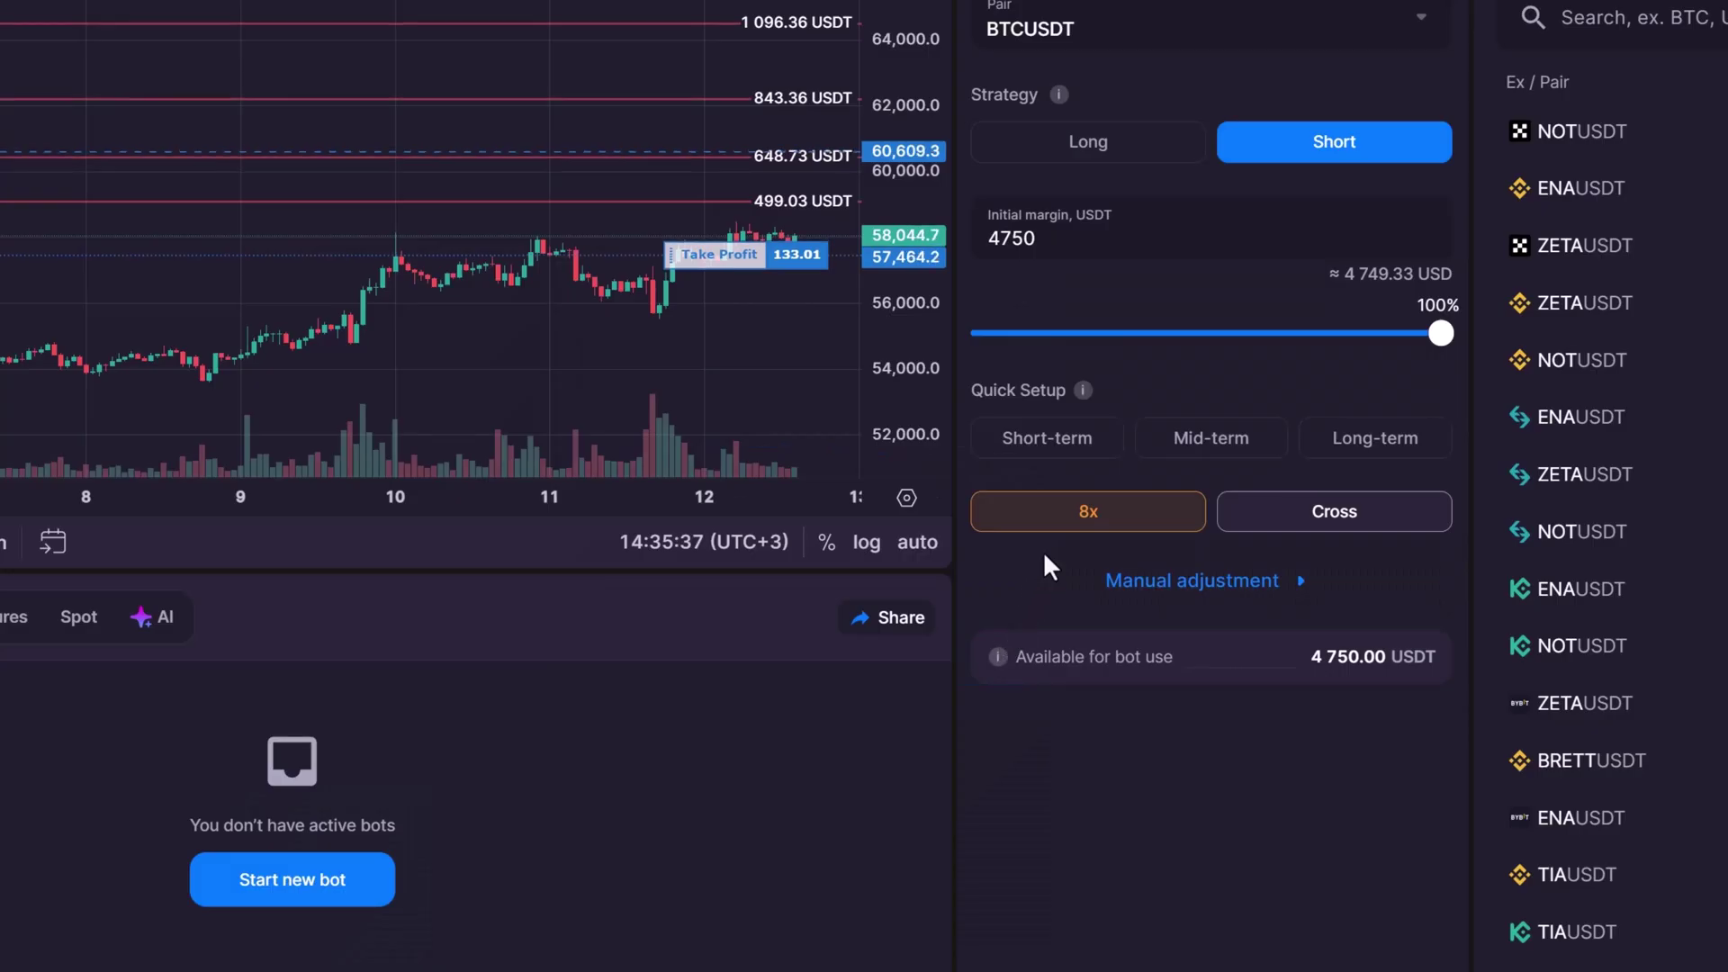
pyautogui.click(1241, 527)
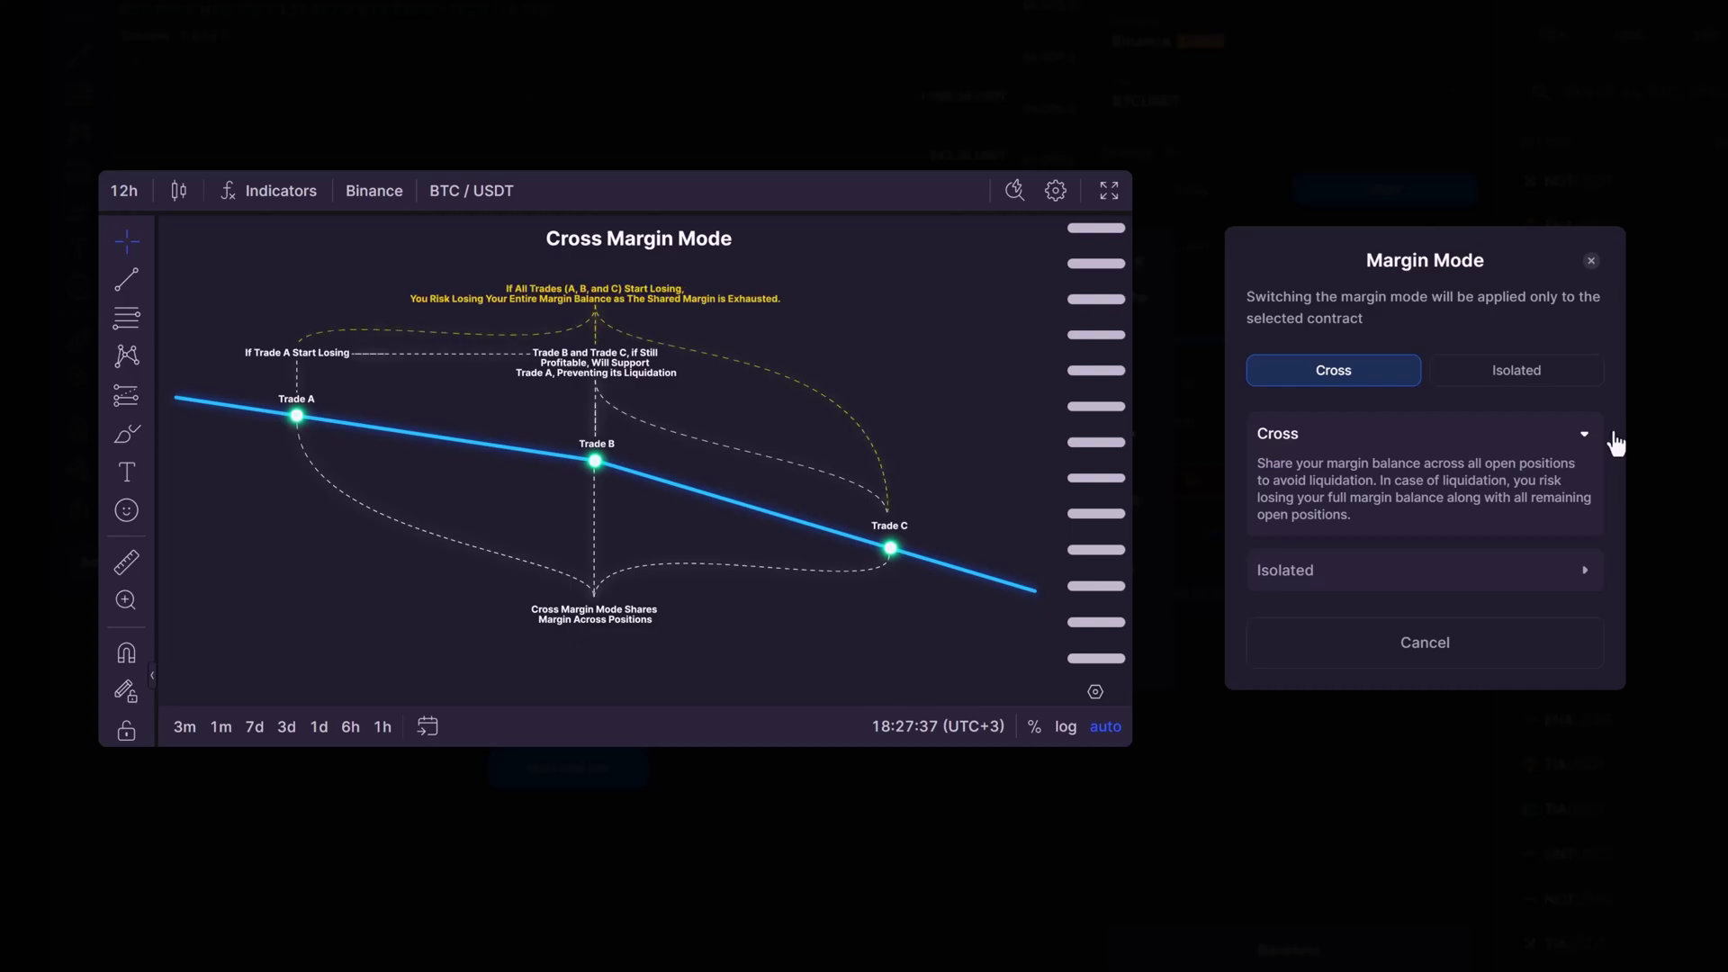
# Preview Isolated margin, reselect Cross, and close the Margin Mode window
pyautogui.click(1571, 378)
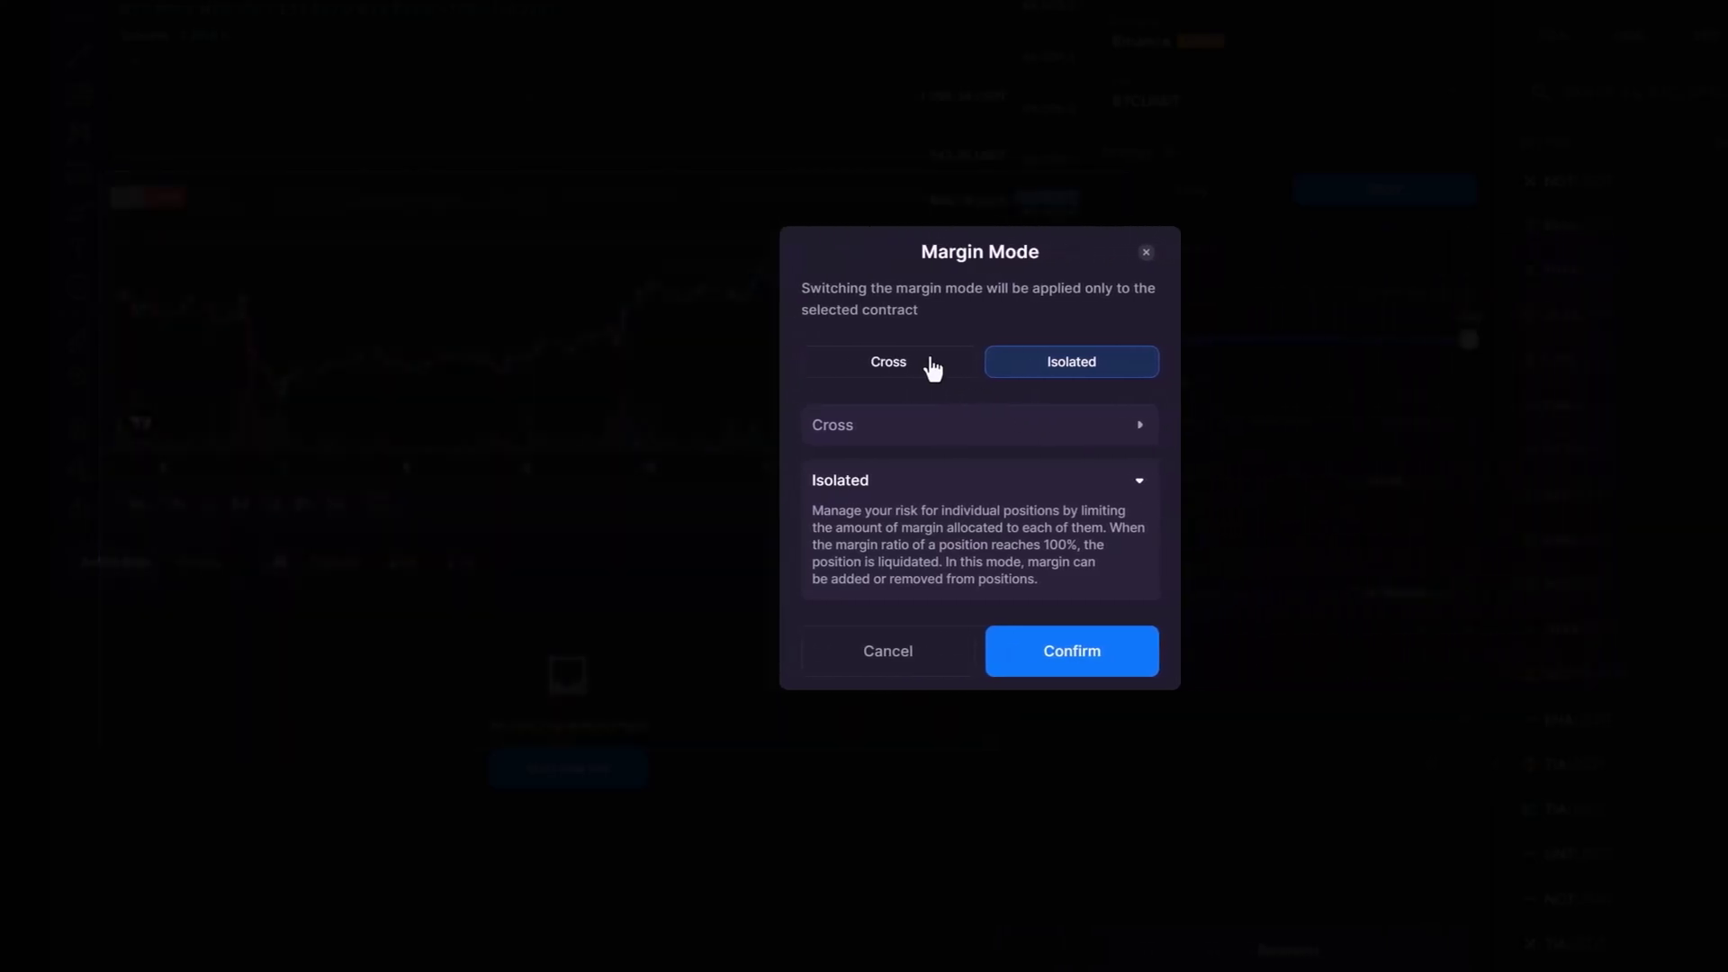
pyautogui.click(925, 360)
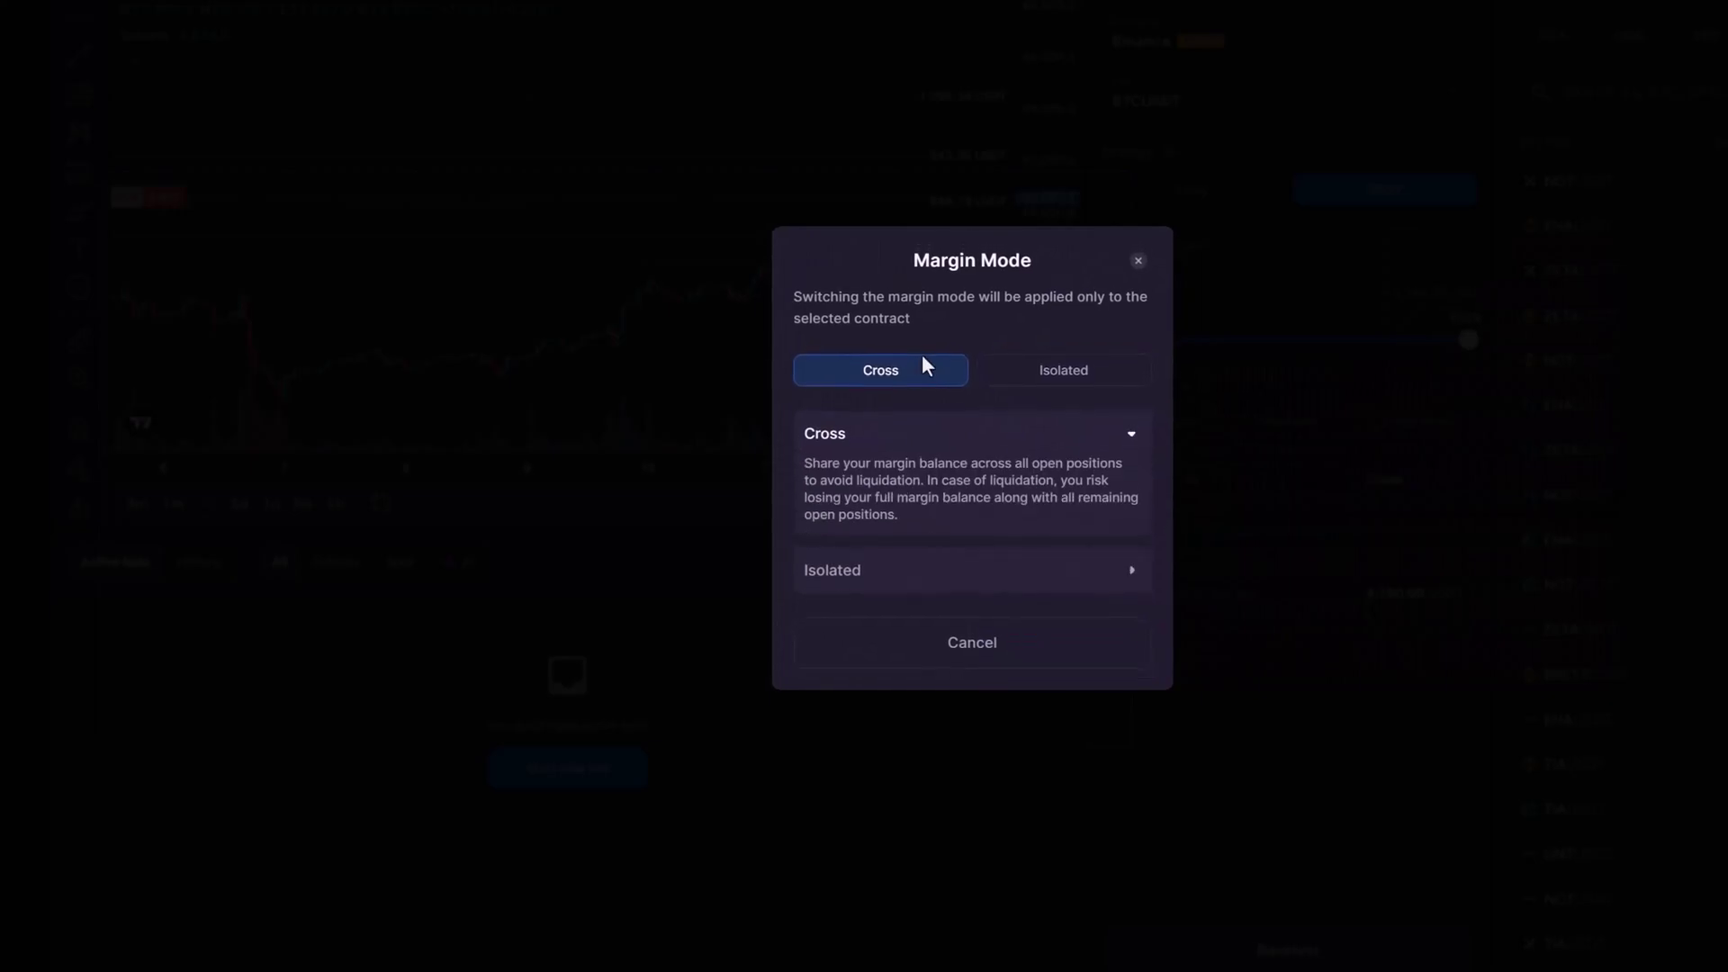
pyautogui.click(1139, 265)
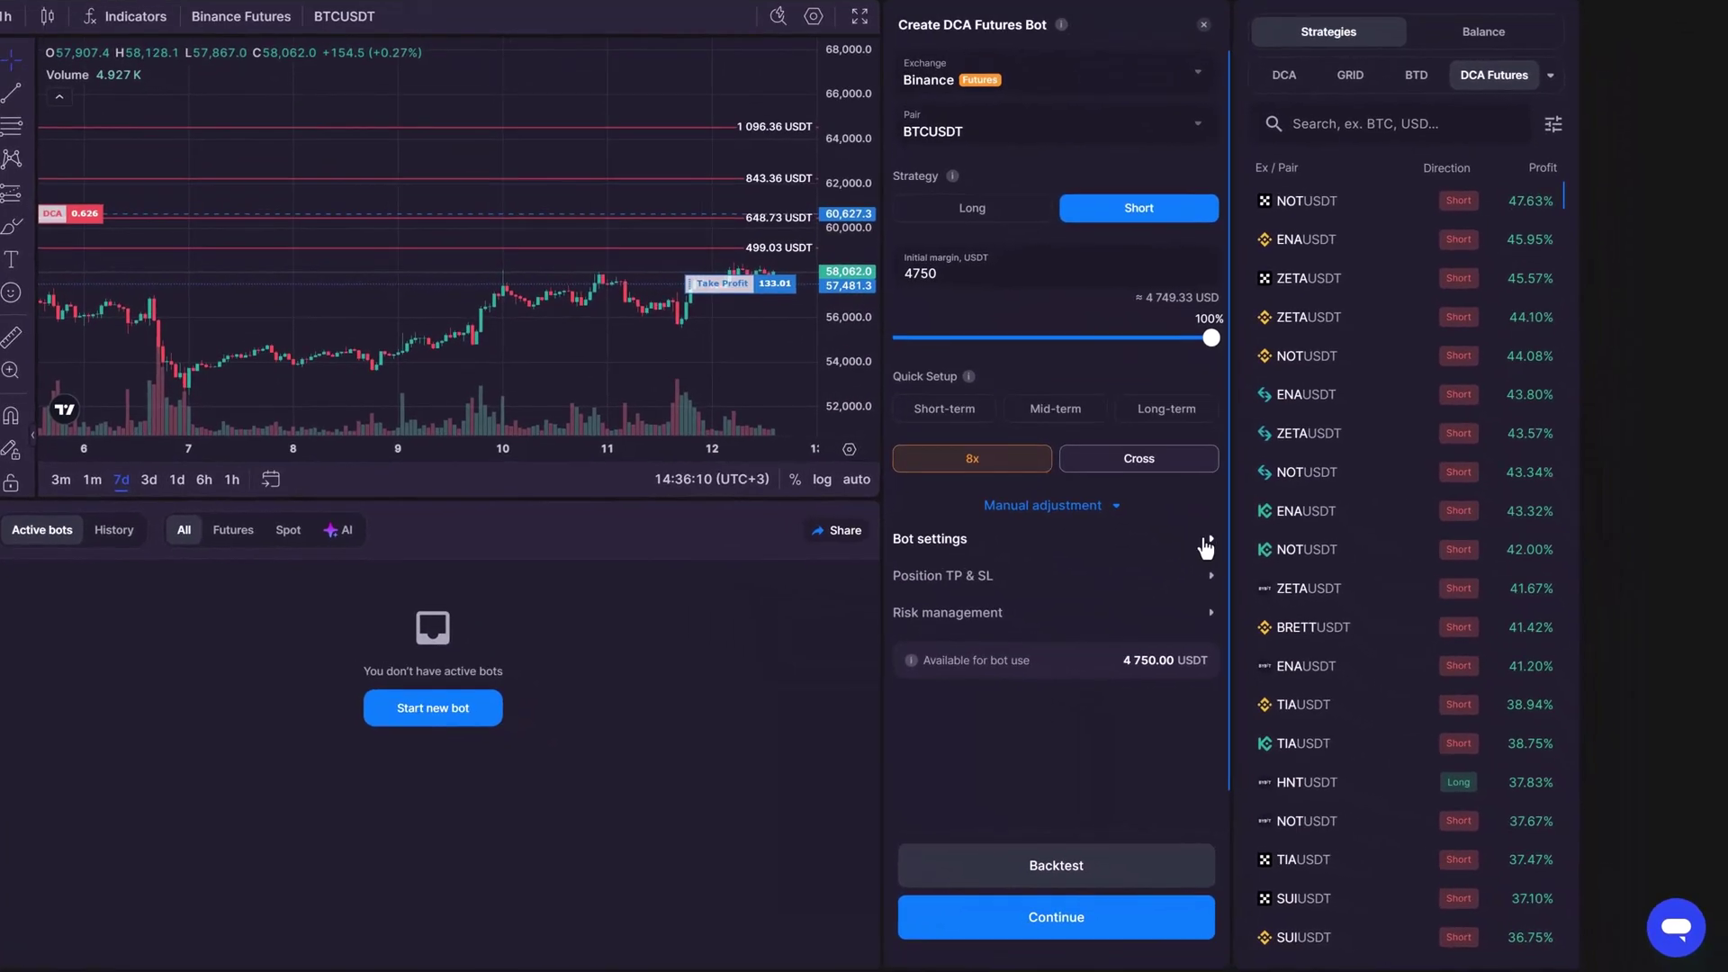
# Place the 1662.5 USDT base order by RSI 1m signal as a Limit order
pyautogui.click(1192, 576)
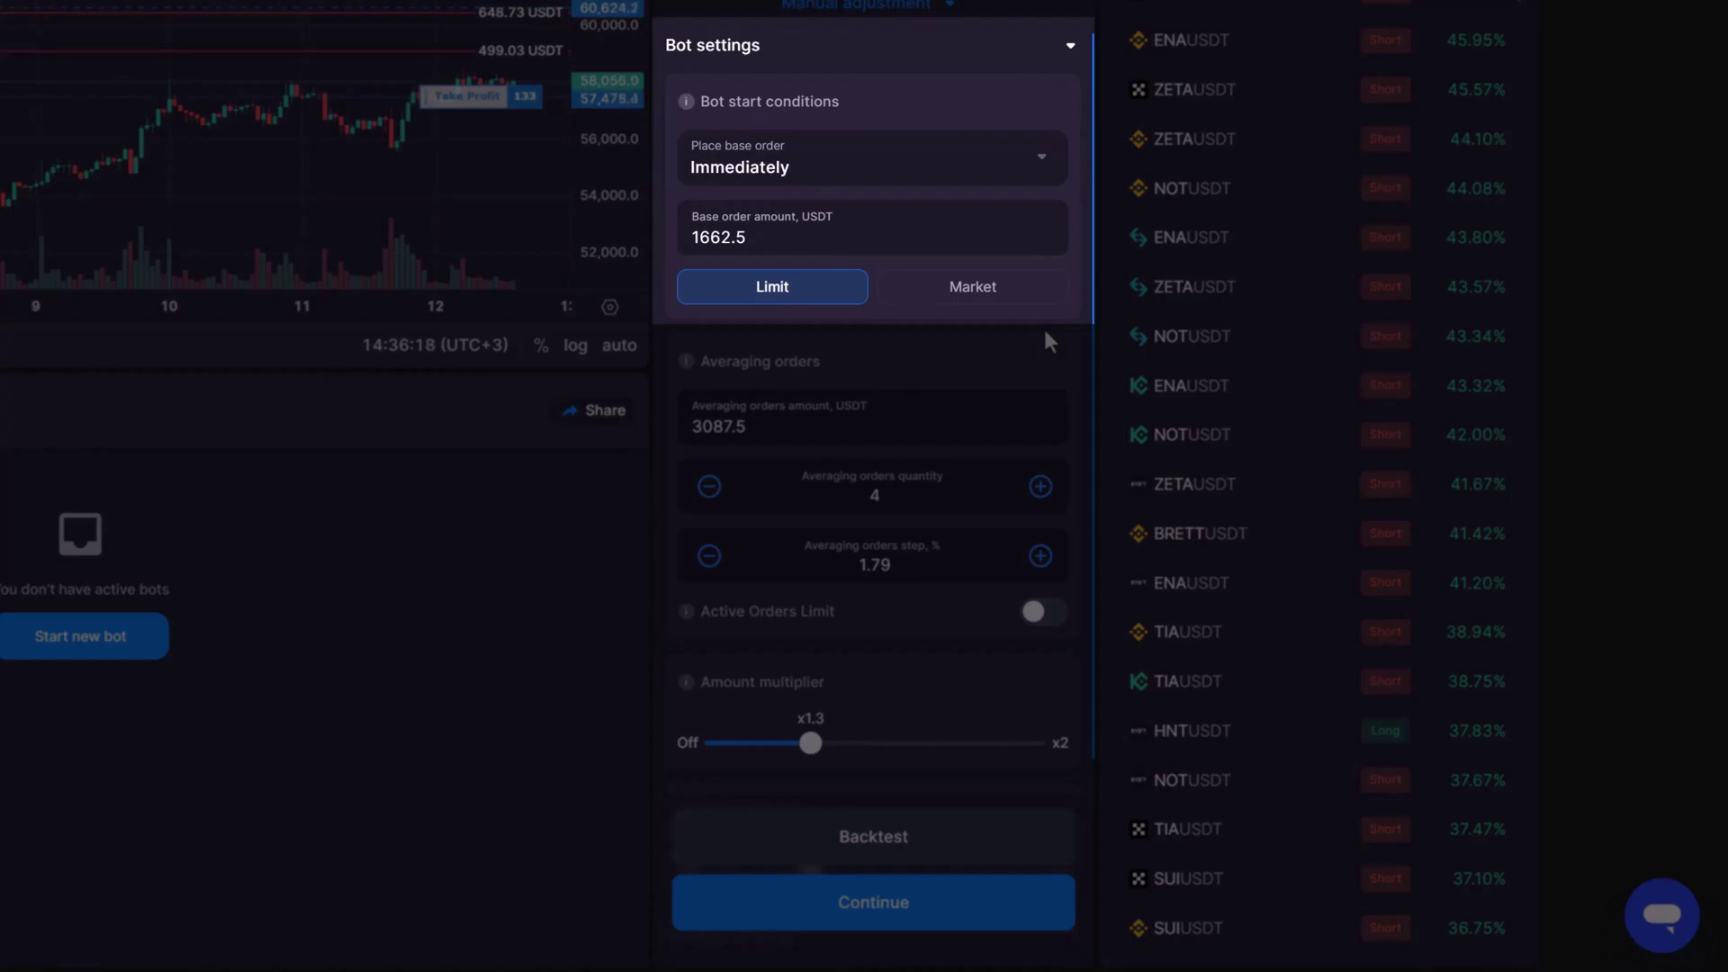
pyautogui.click(1029, 162)
pyautogui.click(994, 216)
pyautogui.click(953, 311)
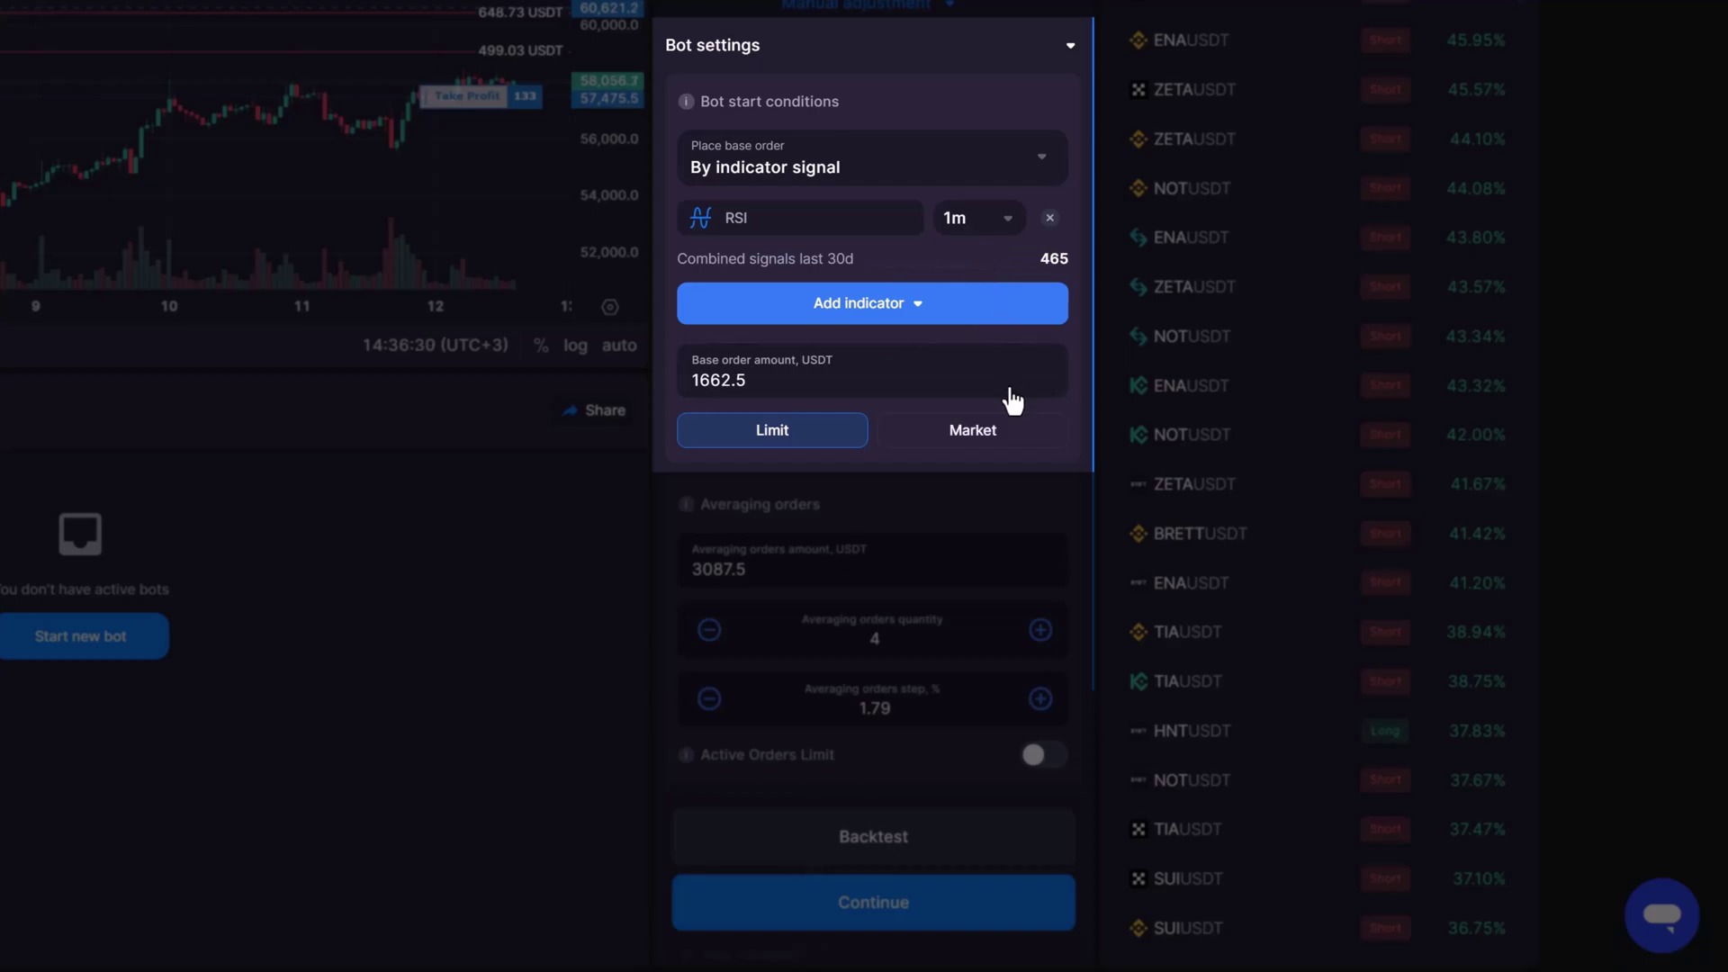
pyautogui.click(1015, 438)
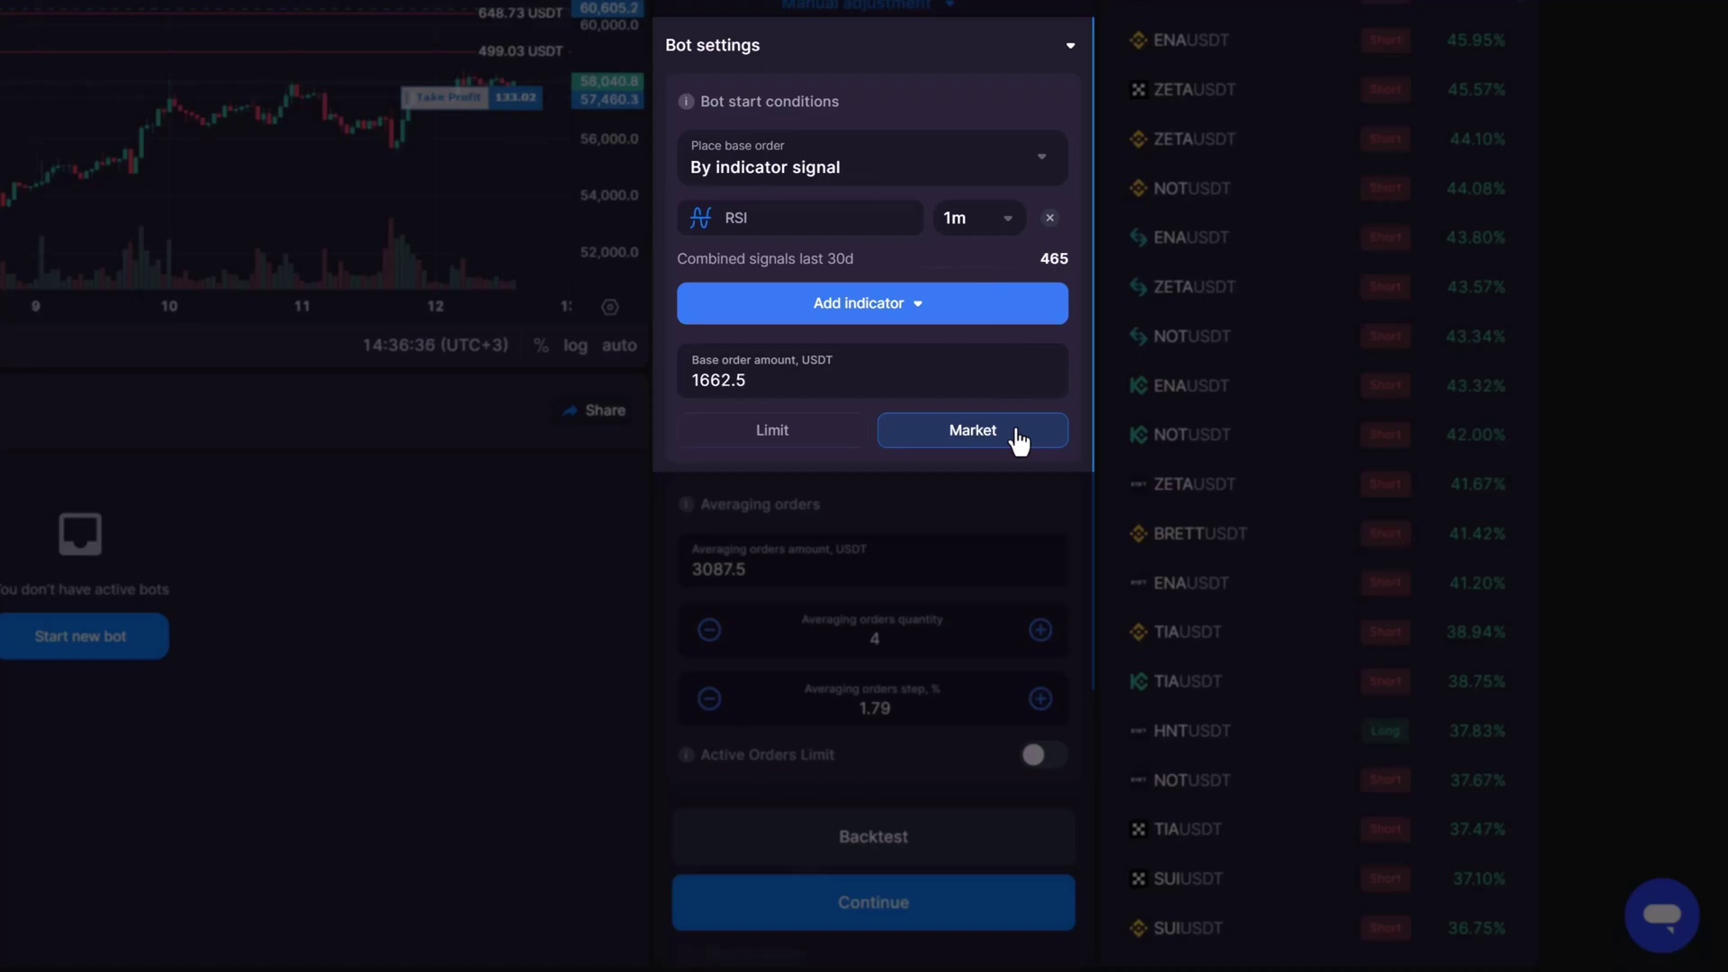
pyautogui.click(843, 433)
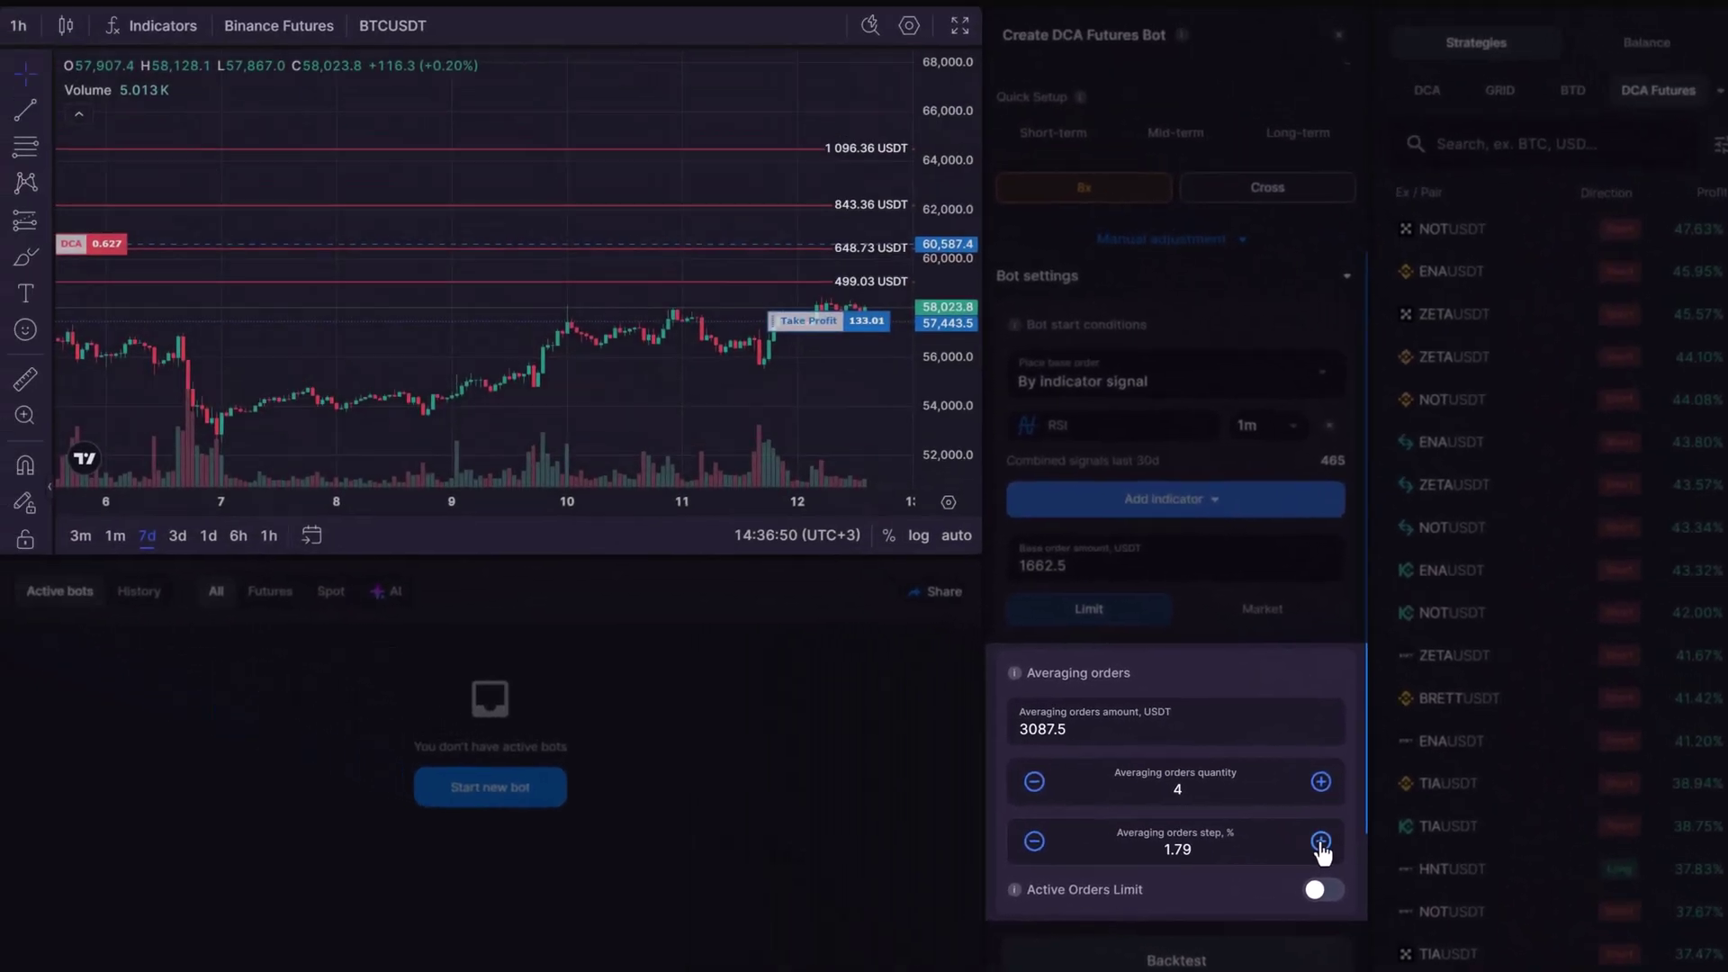
# Set the averaging orders step to 1.8%, giving four orders totaling 3087.5 USDT
pyautogui.click(1364, 864)
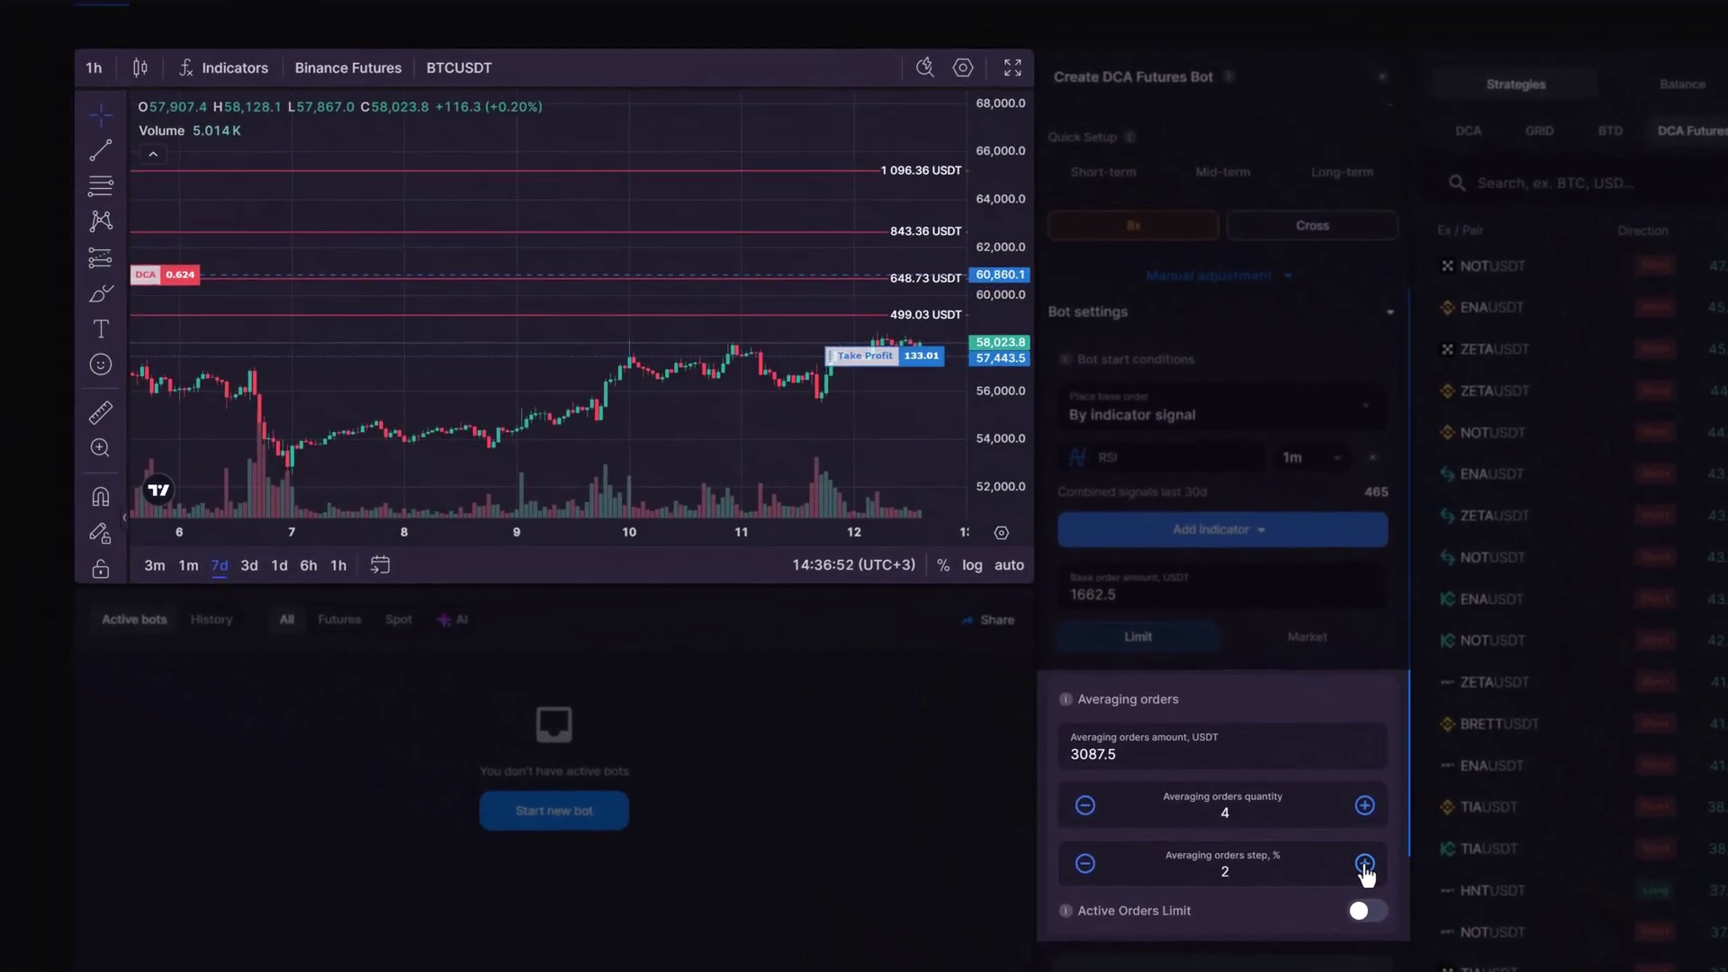
pyautogui.click(1364, 864)
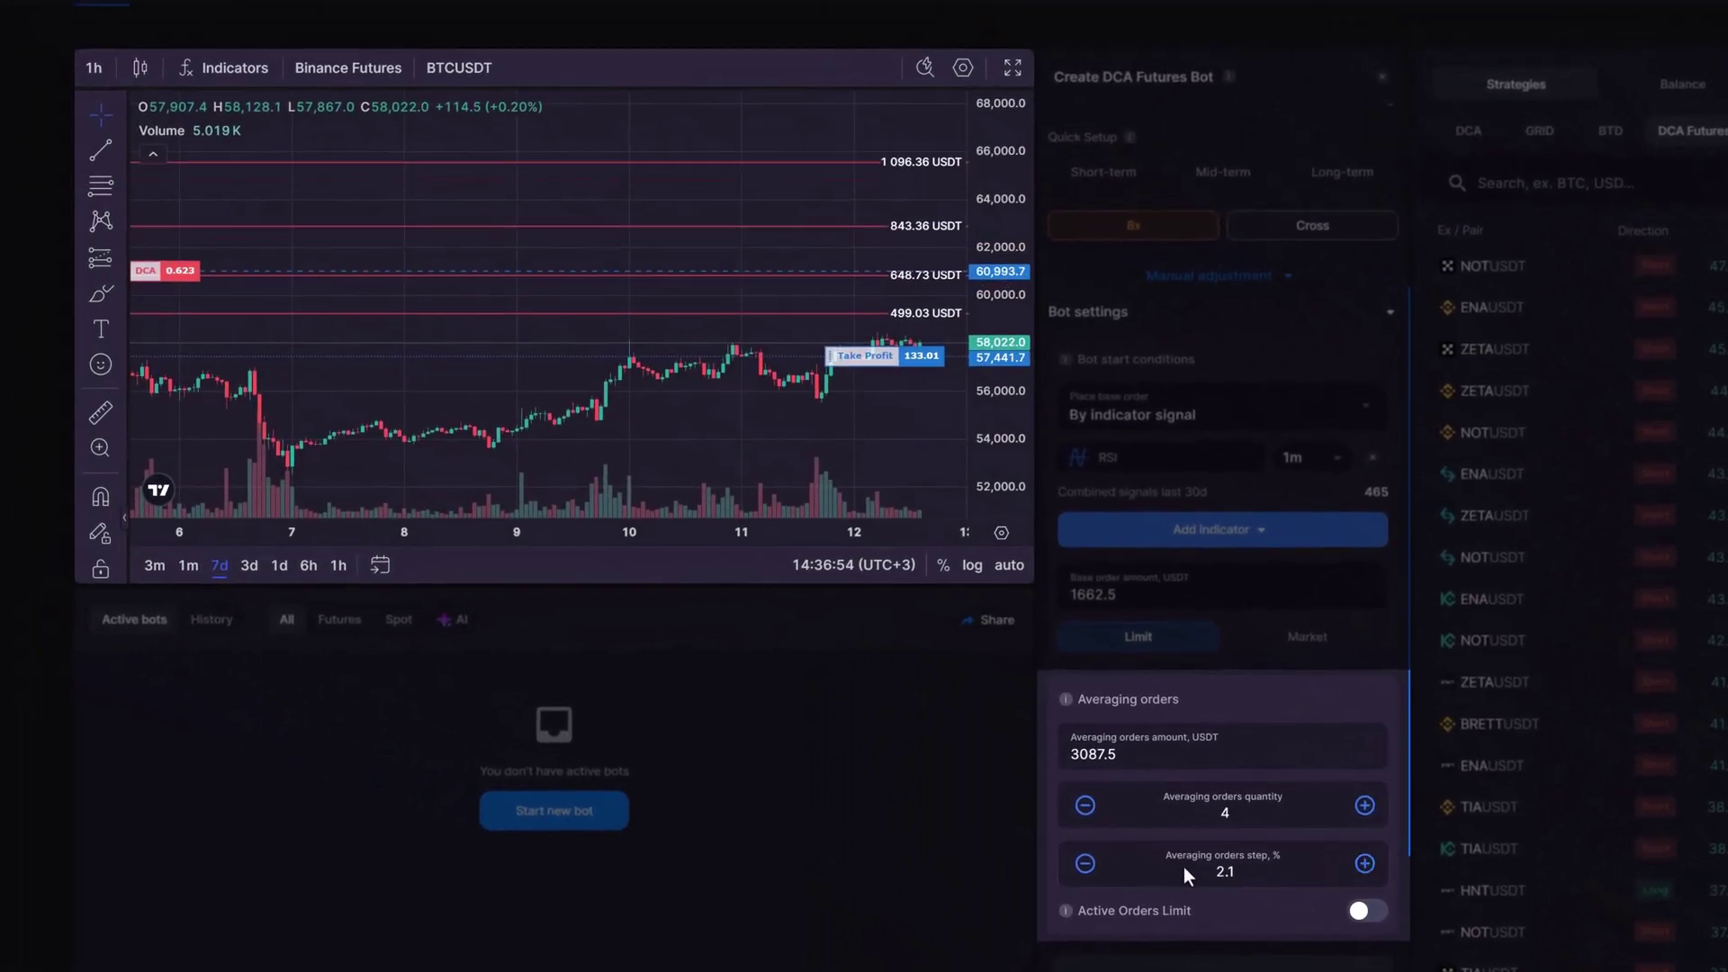
pyautogui.click(1084, 865)
pyautogui.click(1085, 864)
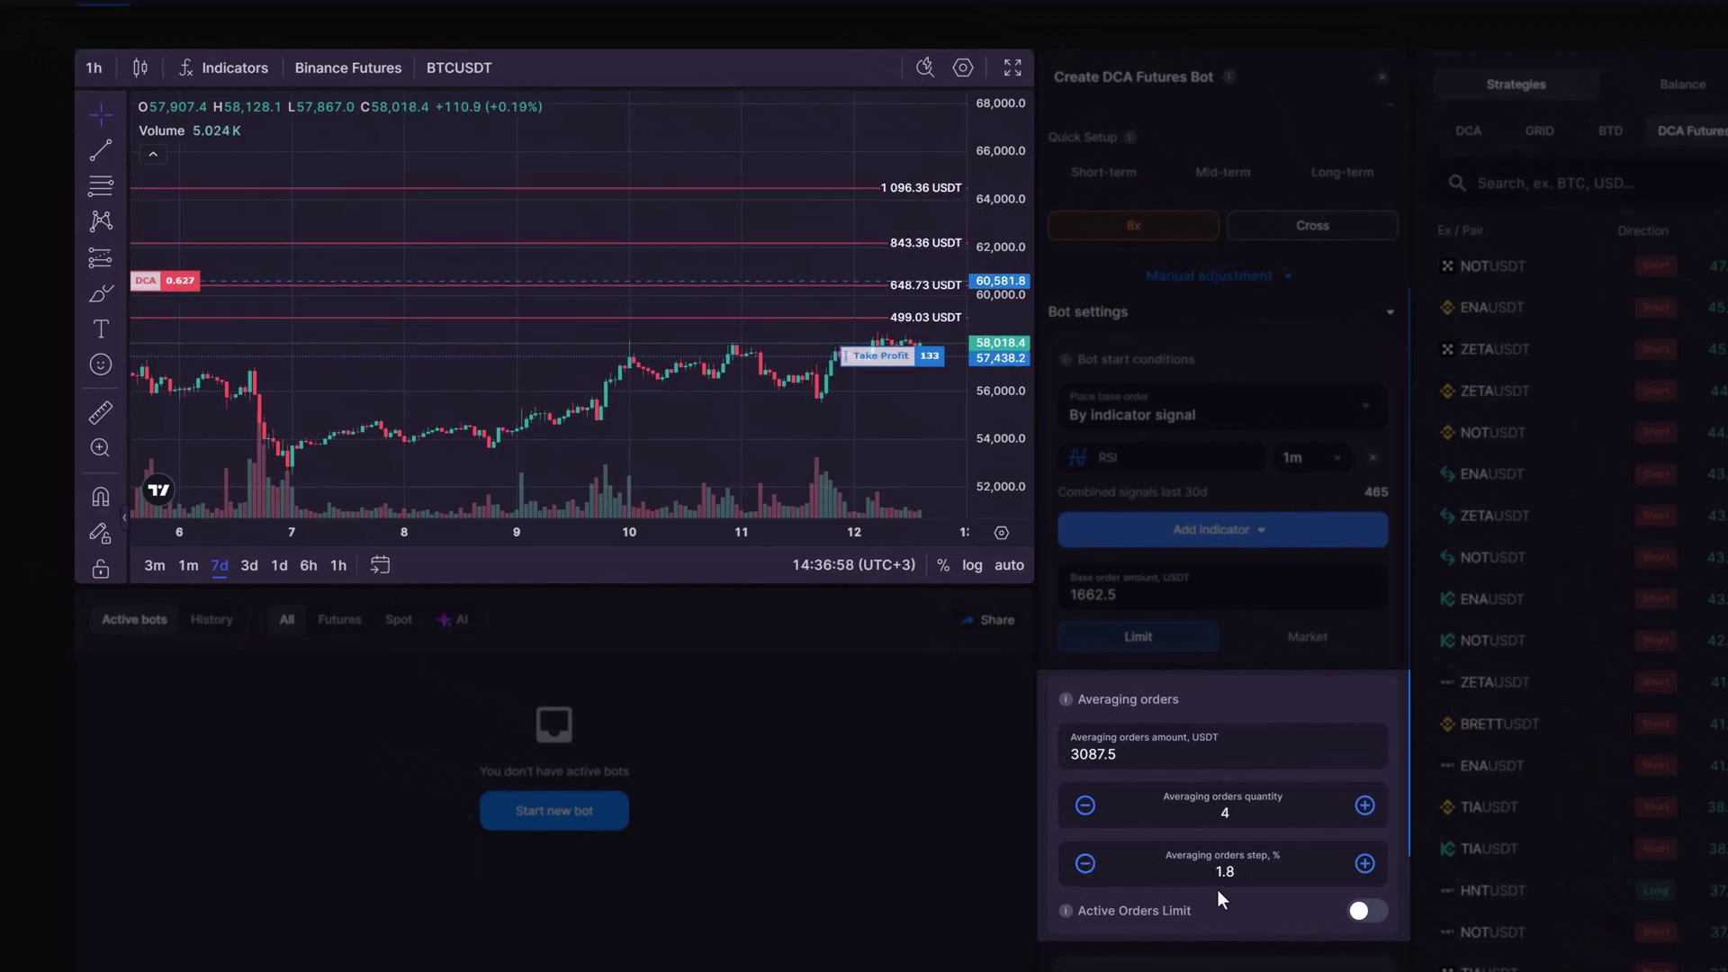
pyautogui.scroll(-3, 1349, 702)
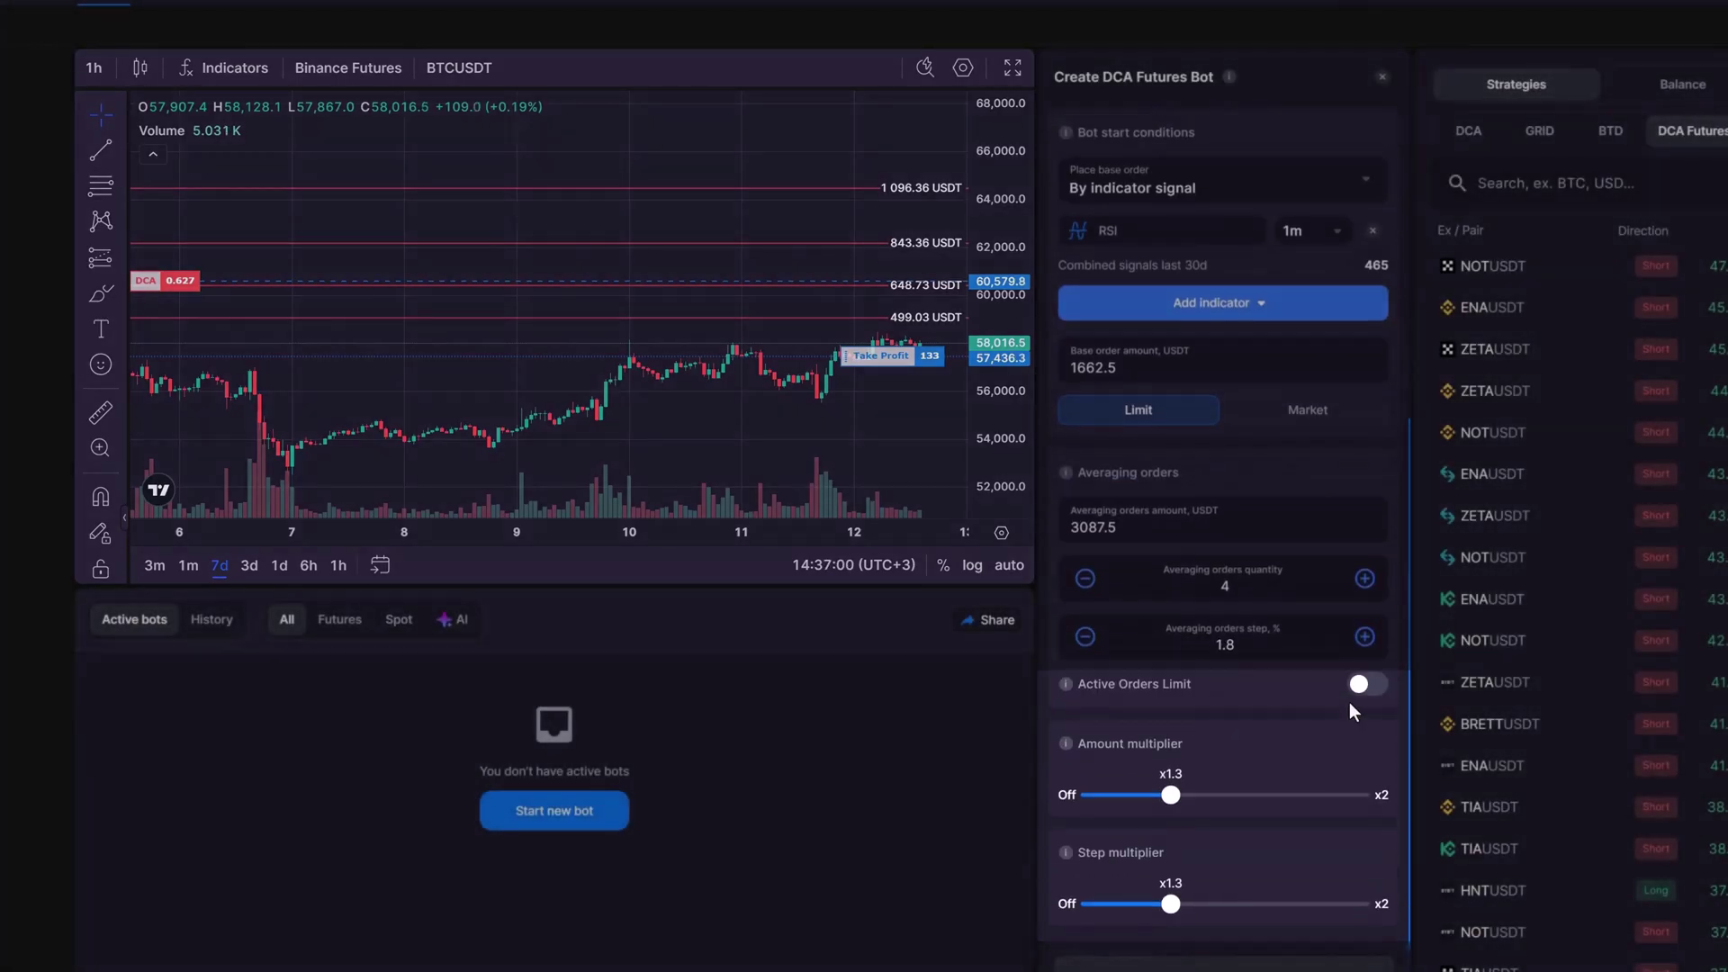
pyautogui.scroll(-2, 1348, 706)
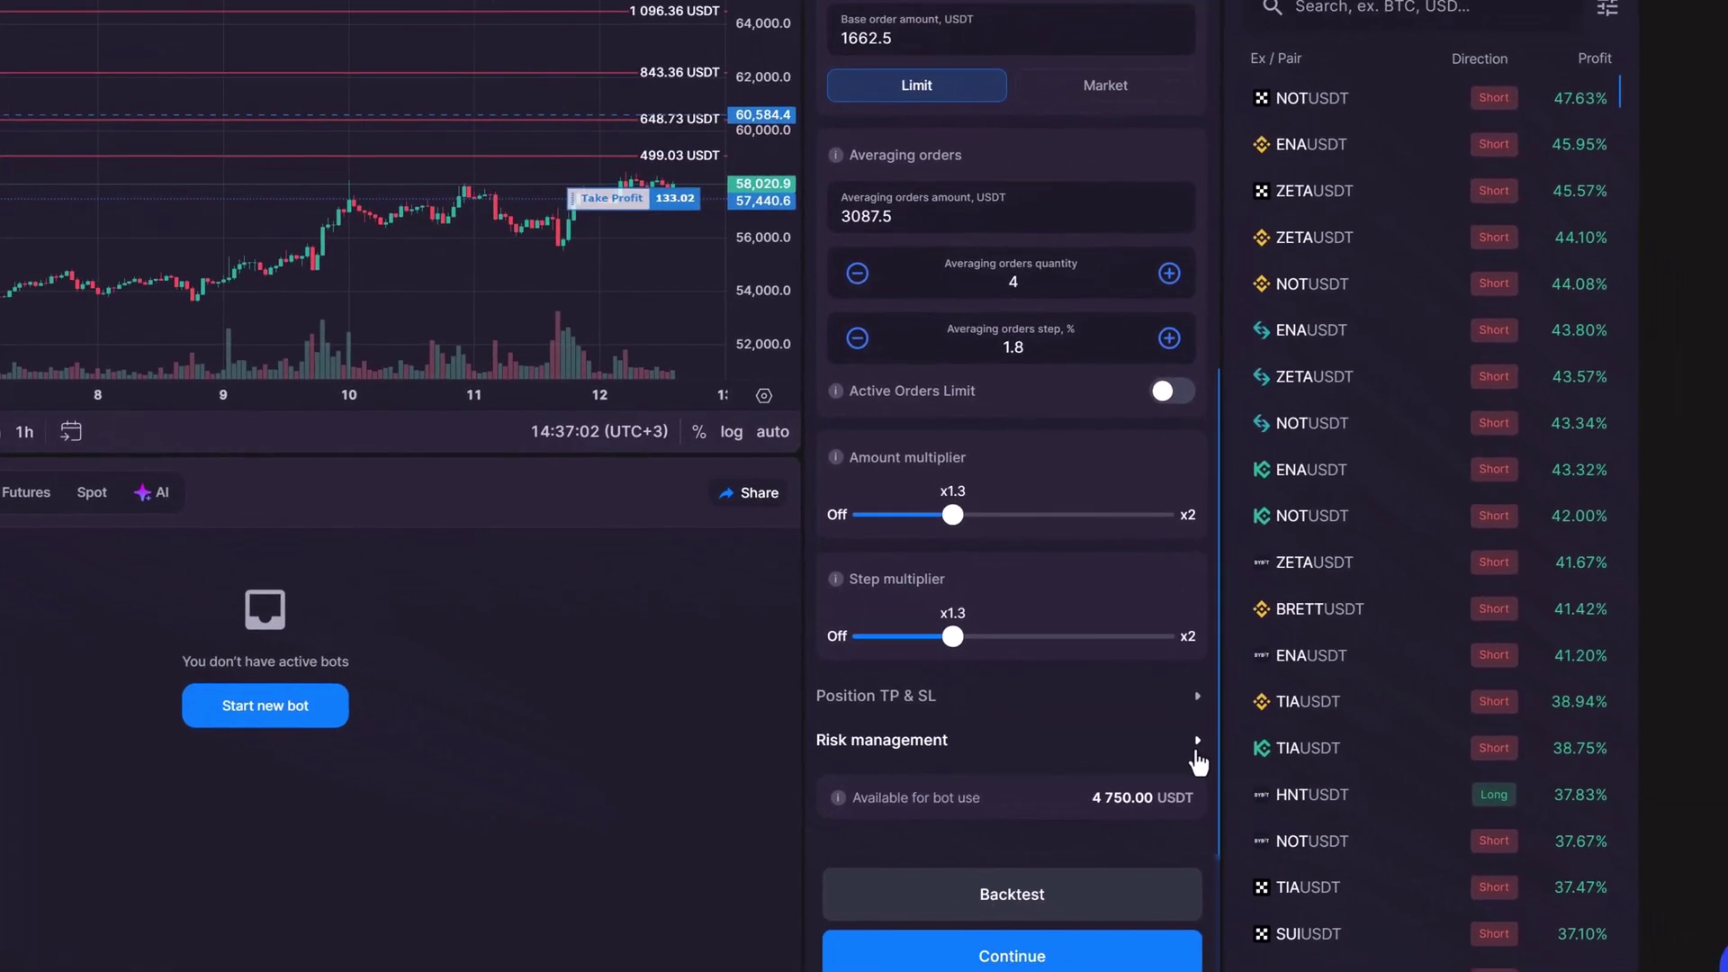
# Enable a 35% target total profit and a 30% allowed total loss
pyautogui.click(1185, 735)
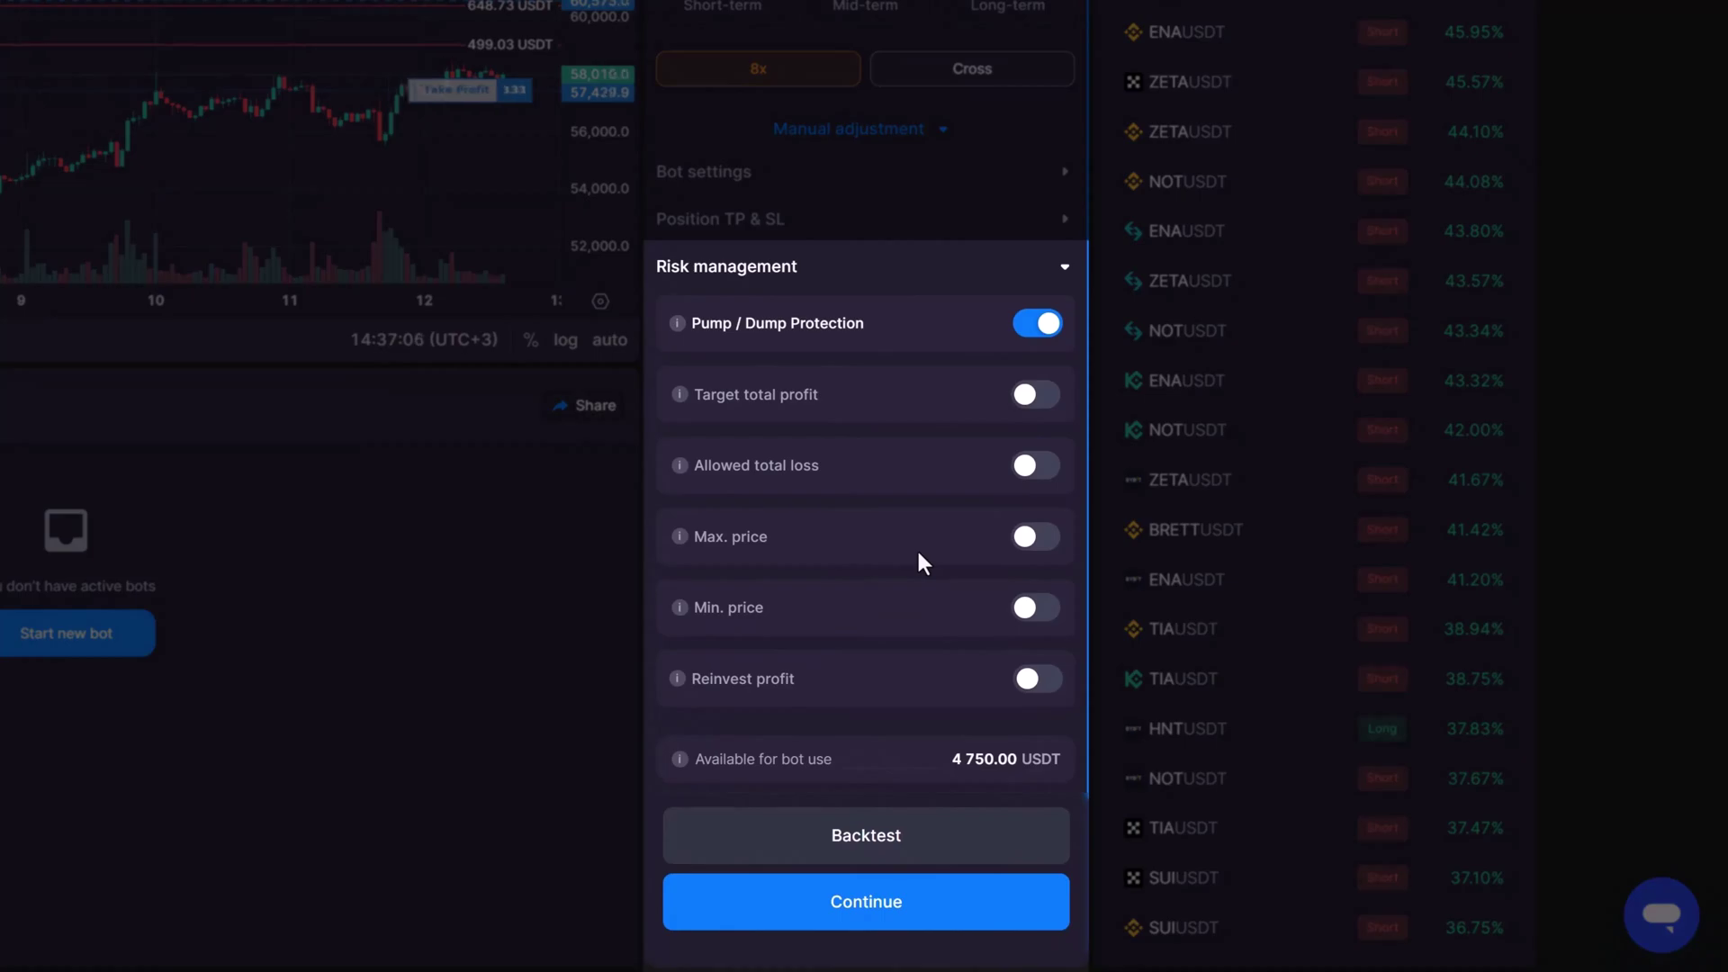
pyautogui.click(1040, 397)
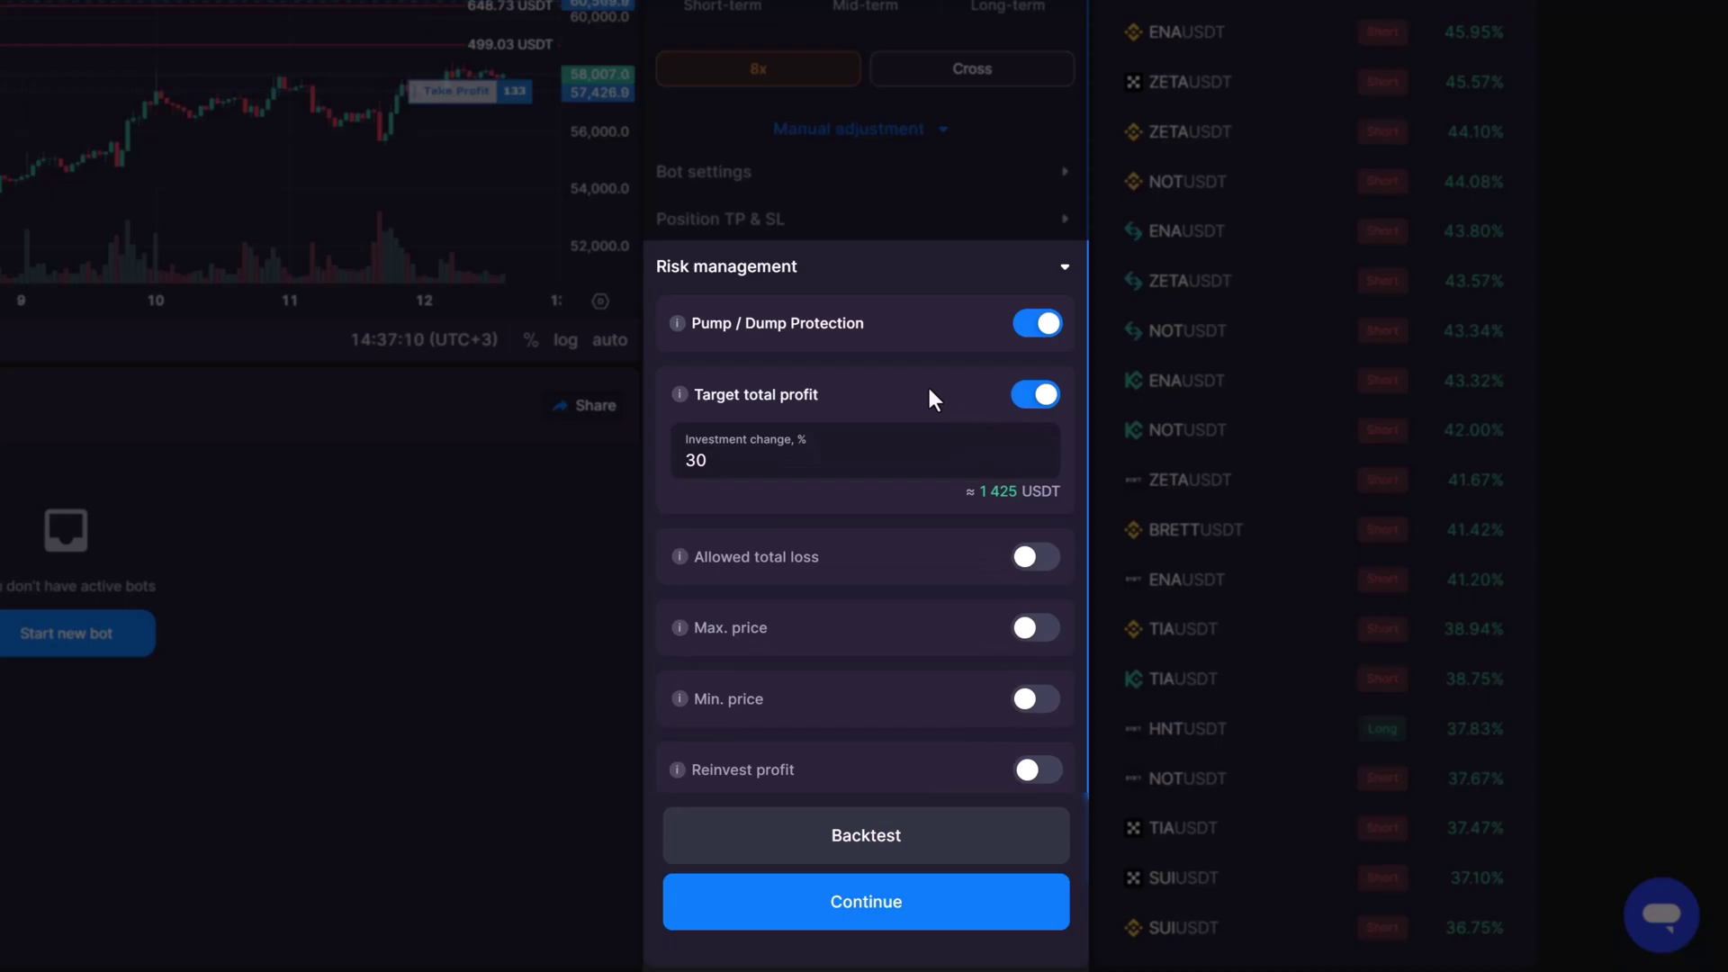
pyautogui.doubleClick(692, 459)
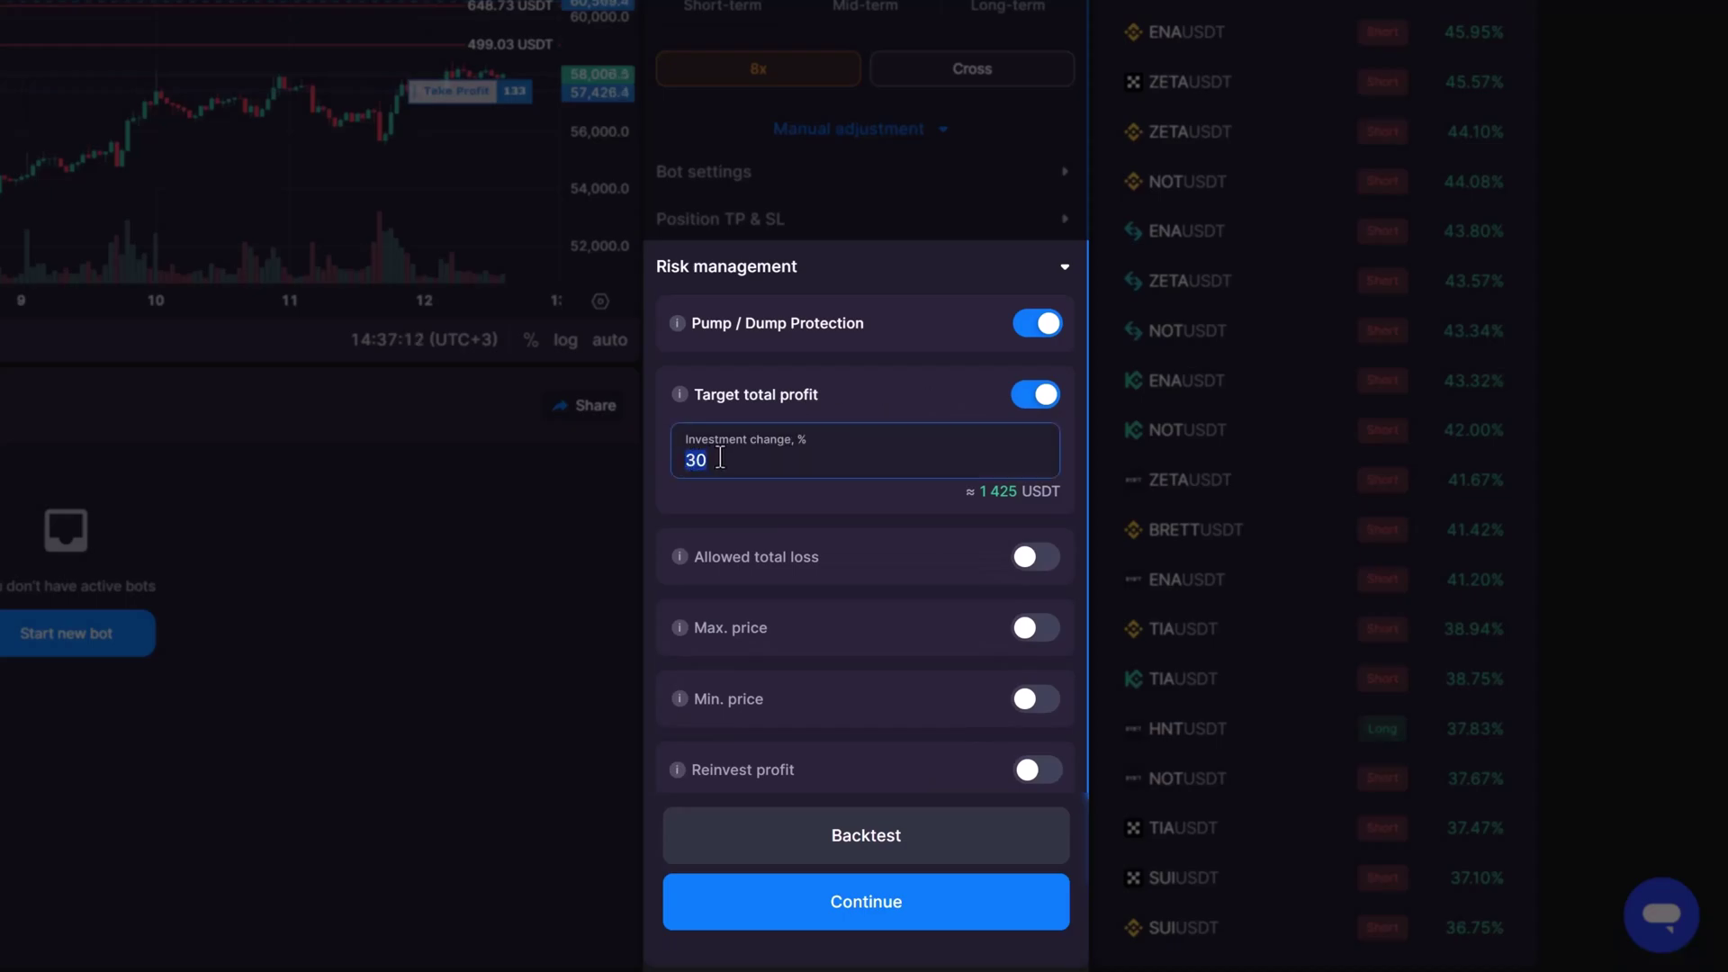
pyautogui.write('35')
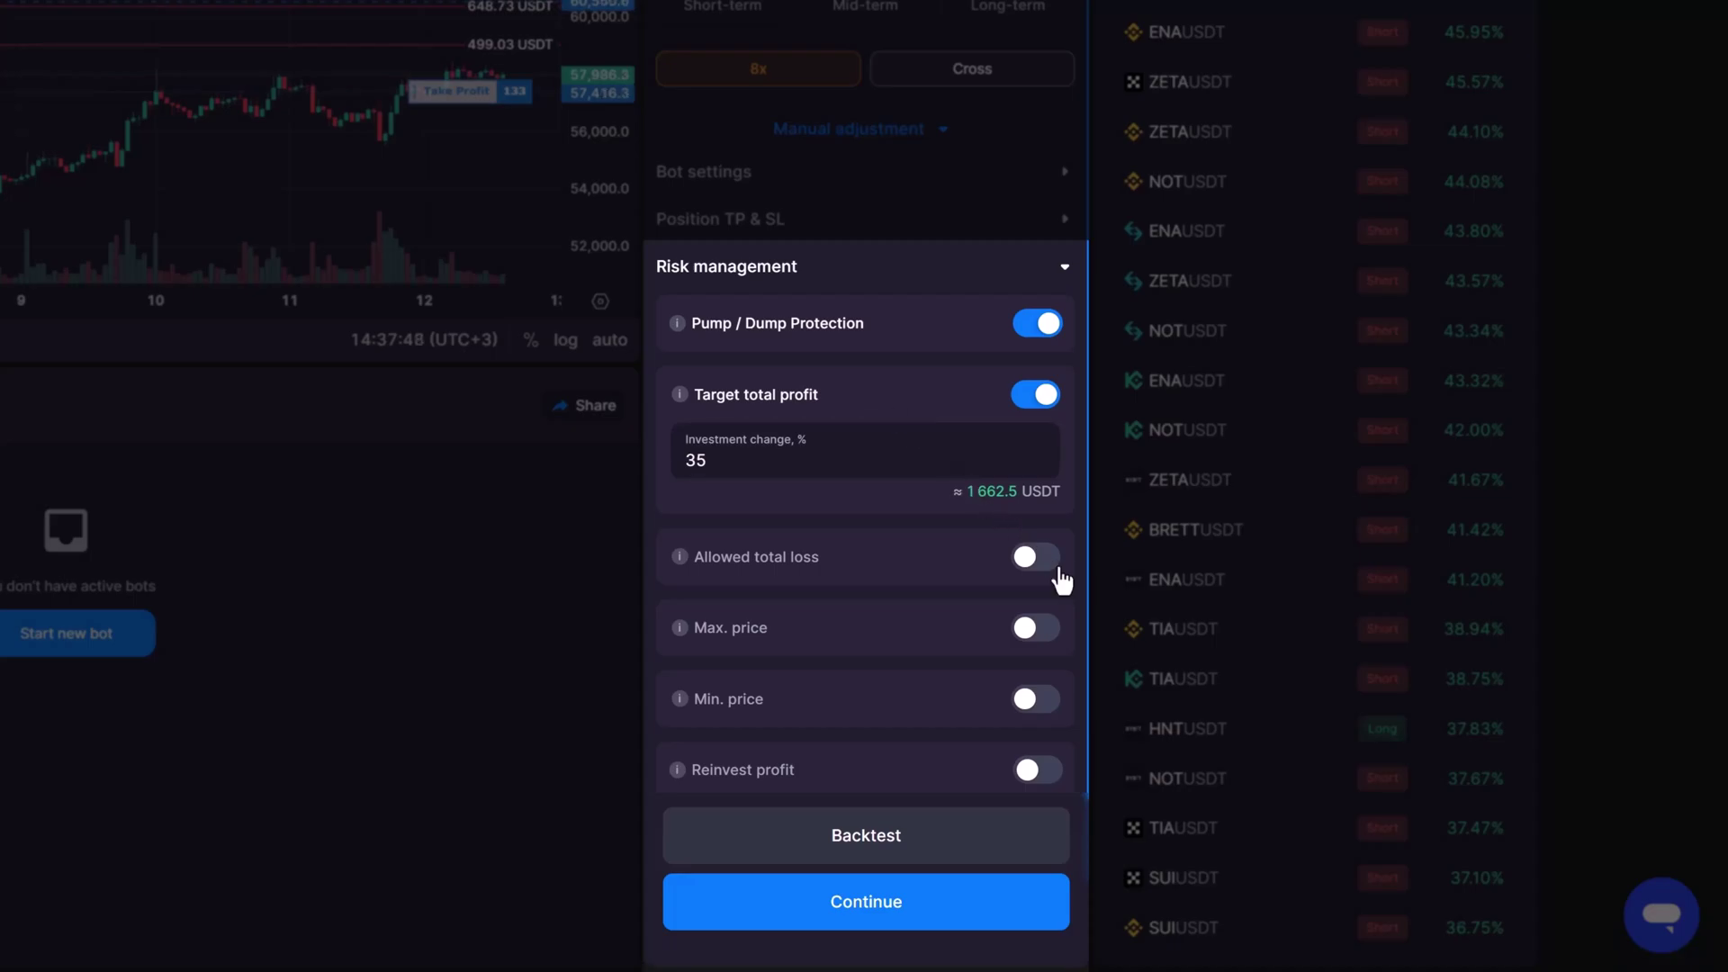
pyautogui.click(1058, 570)
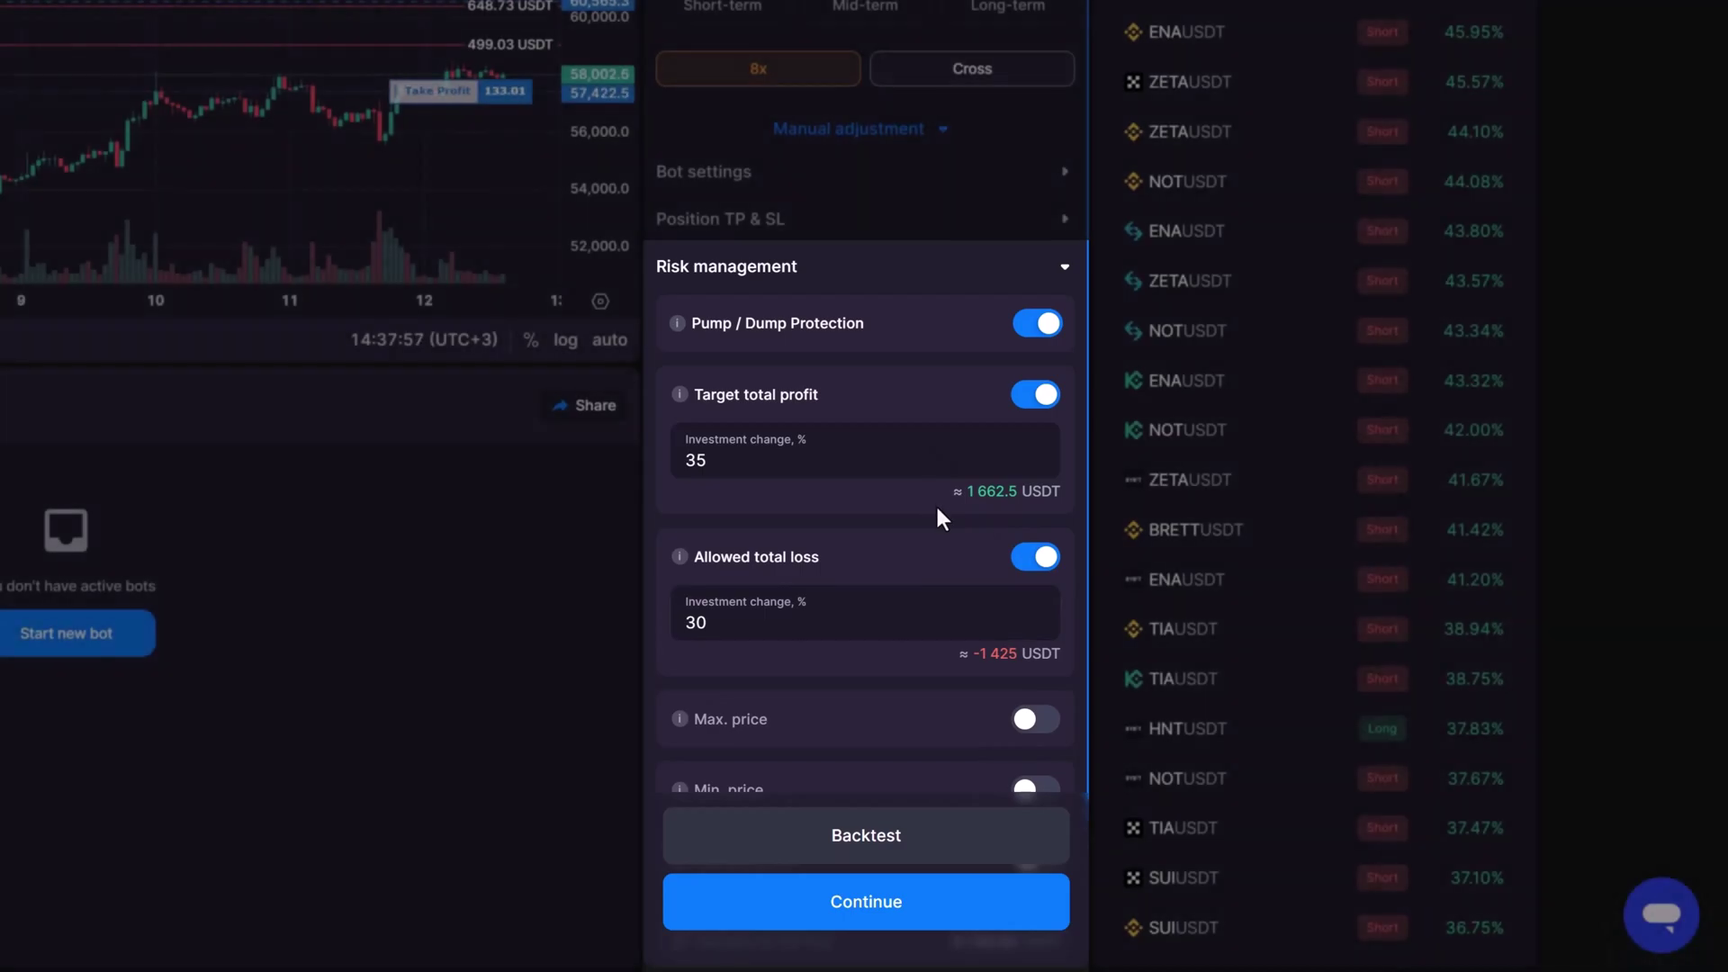
# Confirm the short BTCUSDT DCA Futures bot preview and launch the bot
pyautogui.click(960, 918)
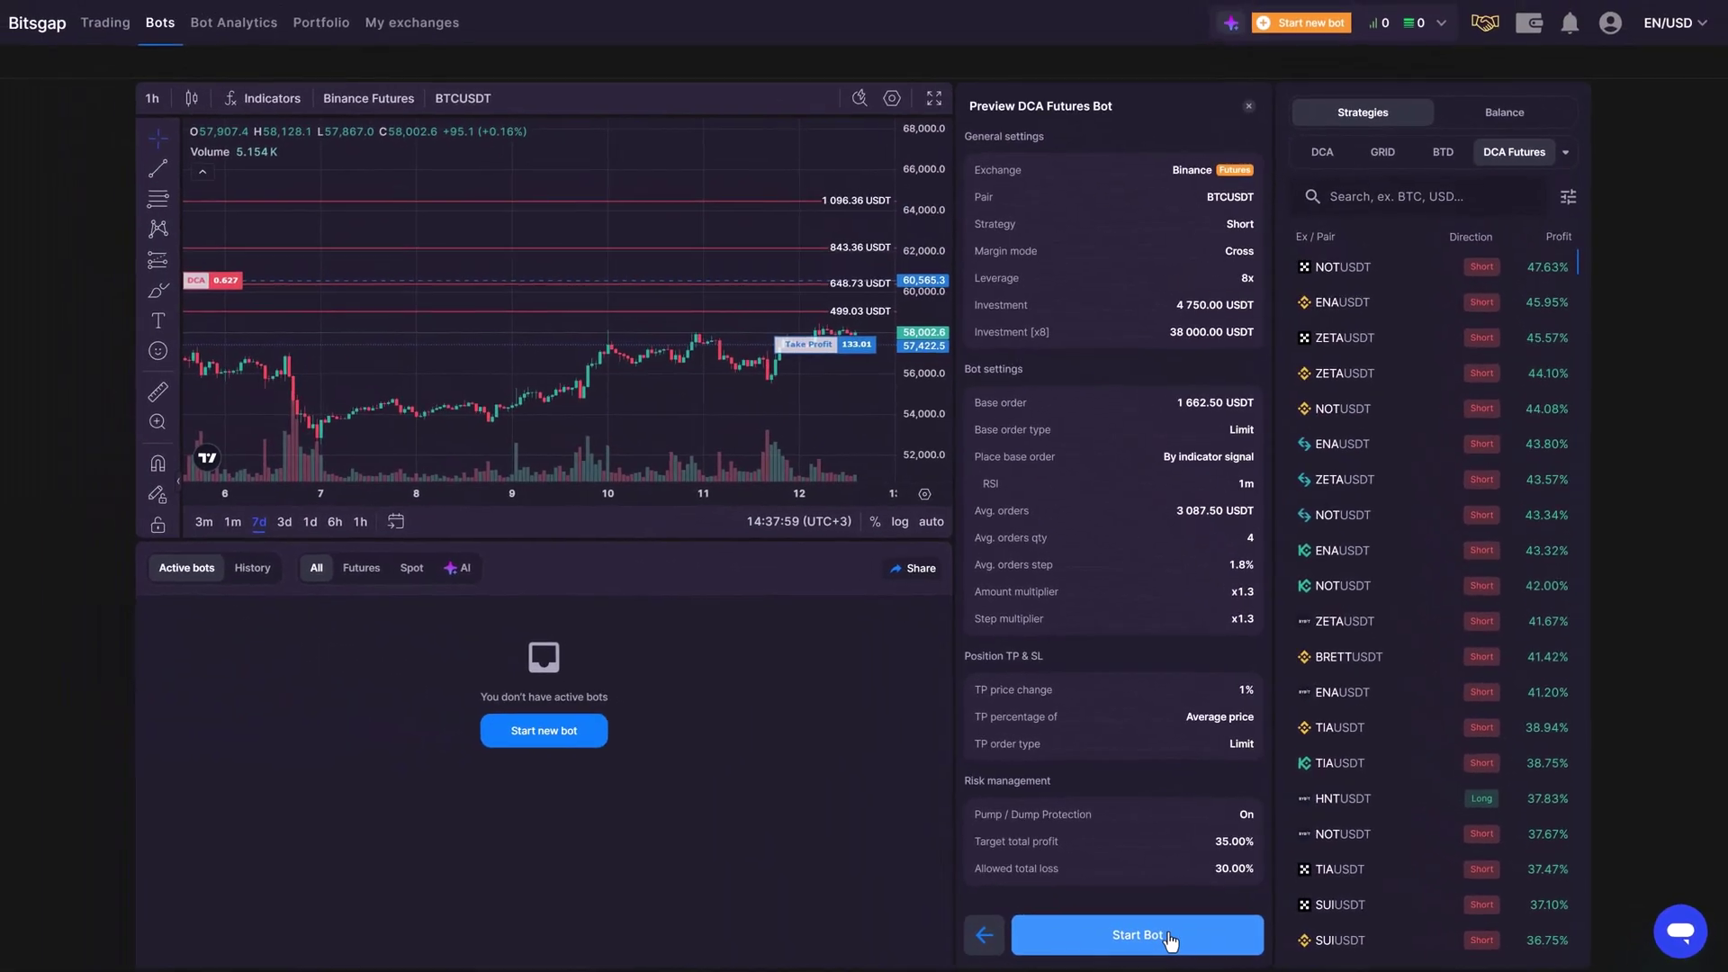
pyautogui.click(962, 922)
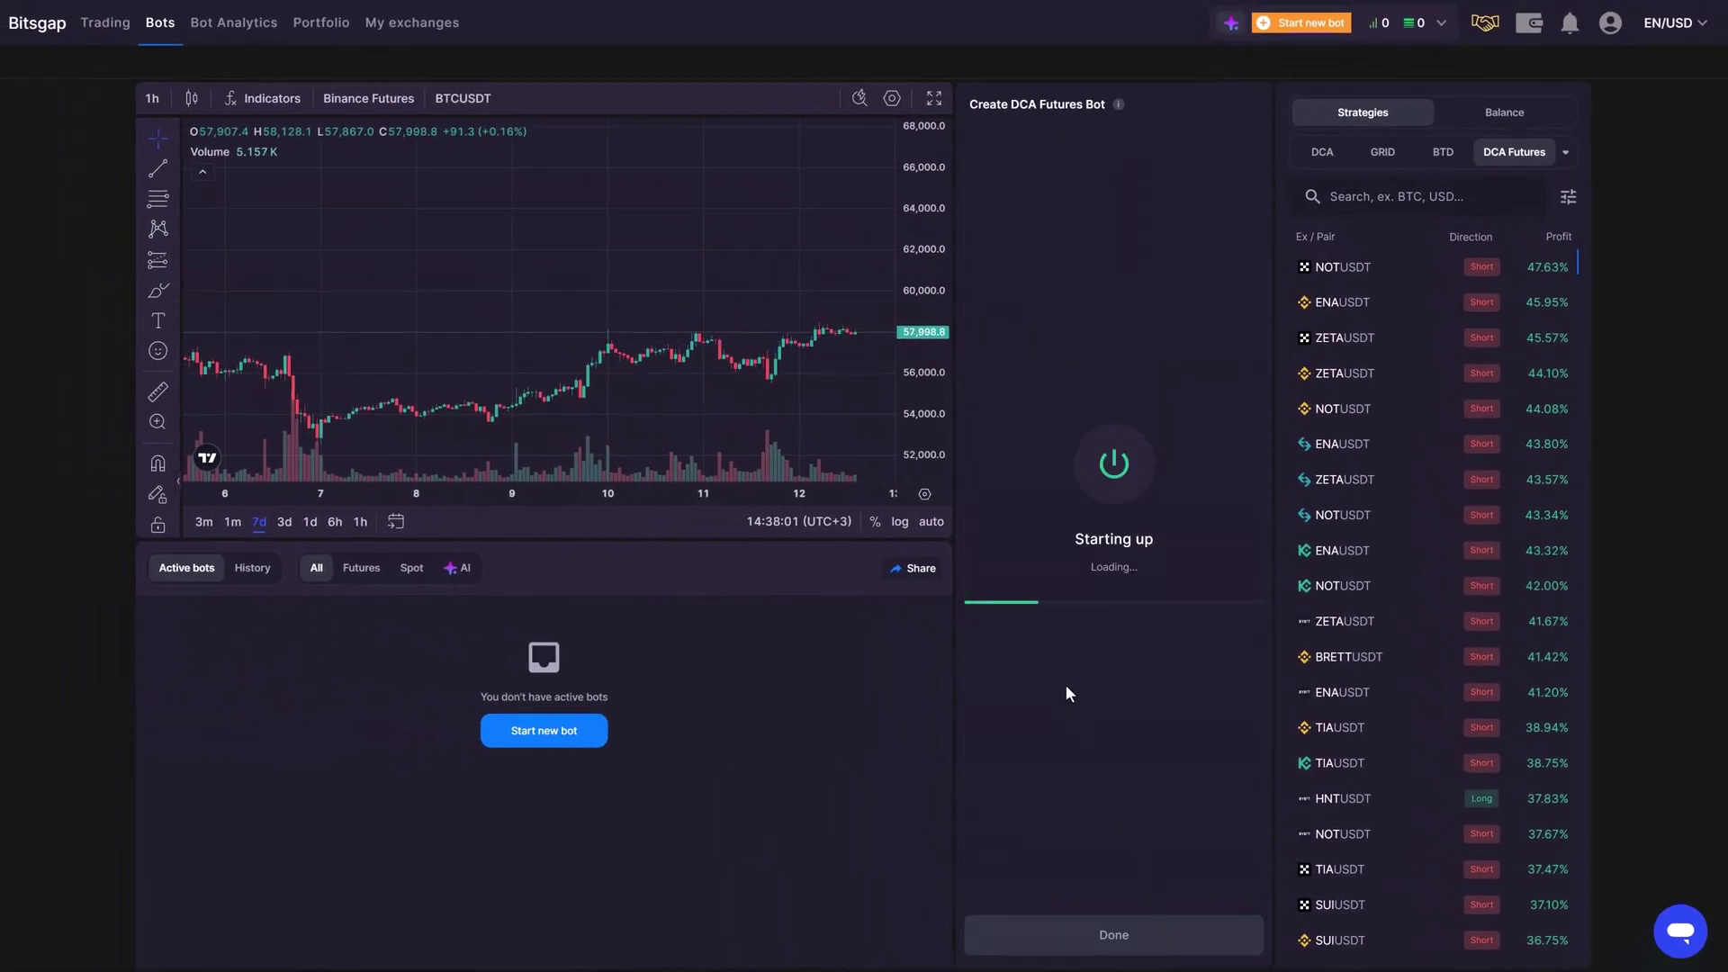